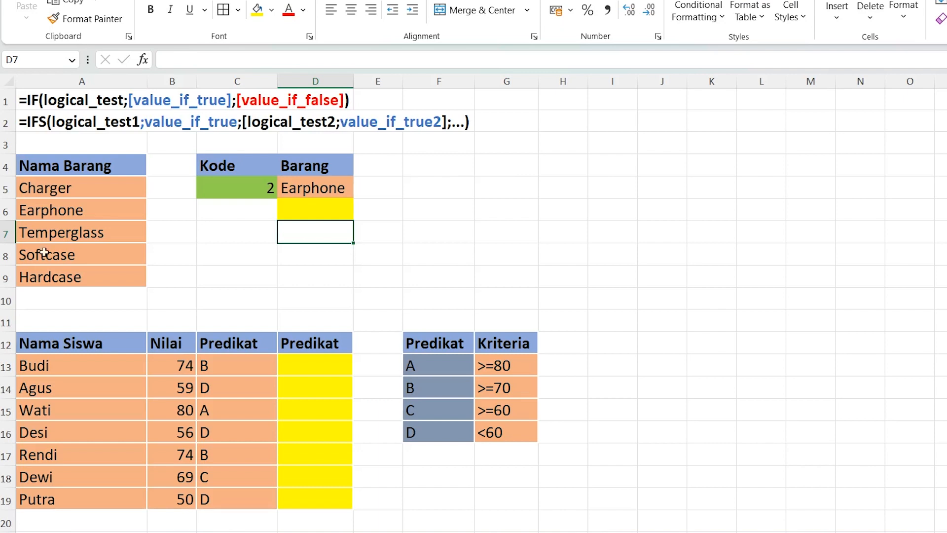
- Examine the Nama Barang list in A5:A9 and the nested IF formula in D5
left_click(101, 192)
left_click_drag(101, 192, 97, 277)
left_click_drag(79, 189, 89, 267)
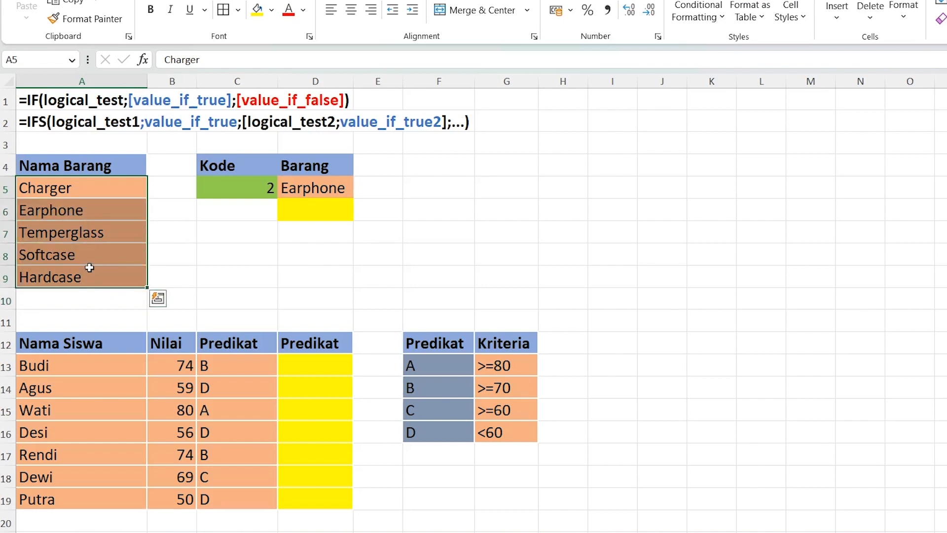
left_click(224, 216)
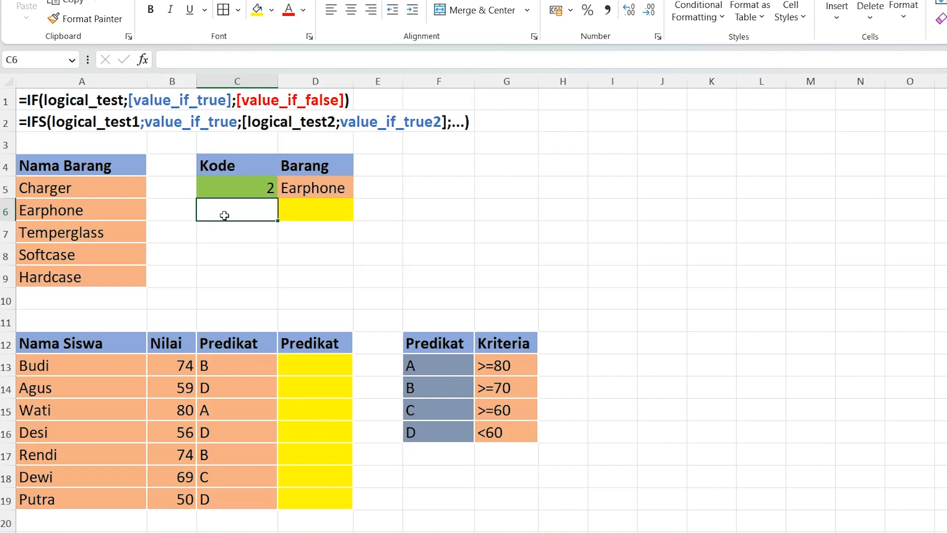
left_click(30, 101)
left_click(256, 215)
left_click(316, 188)
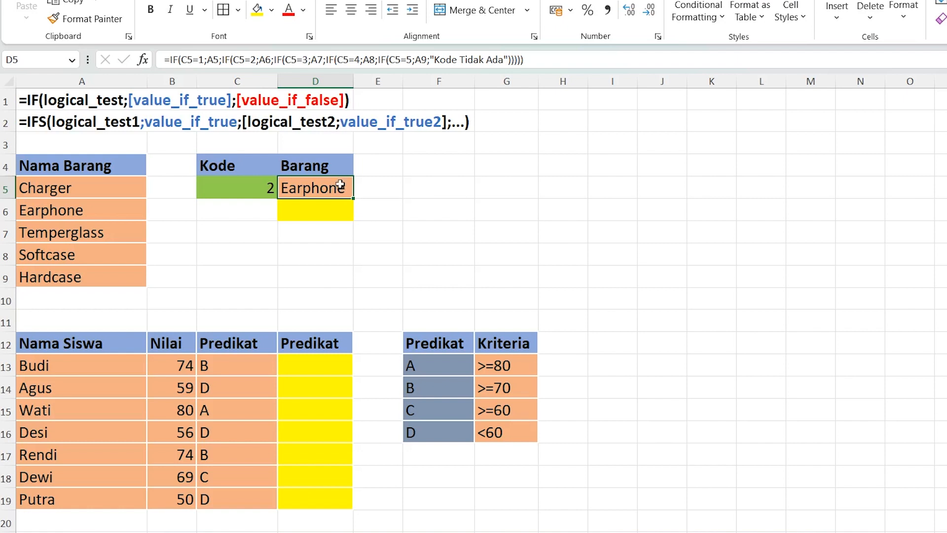
left_click(546, 60)
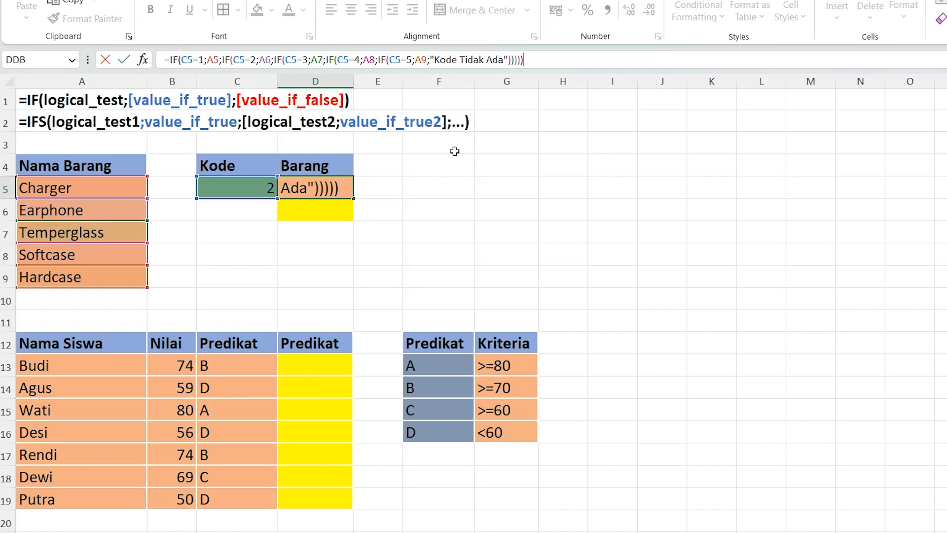
key("Return")
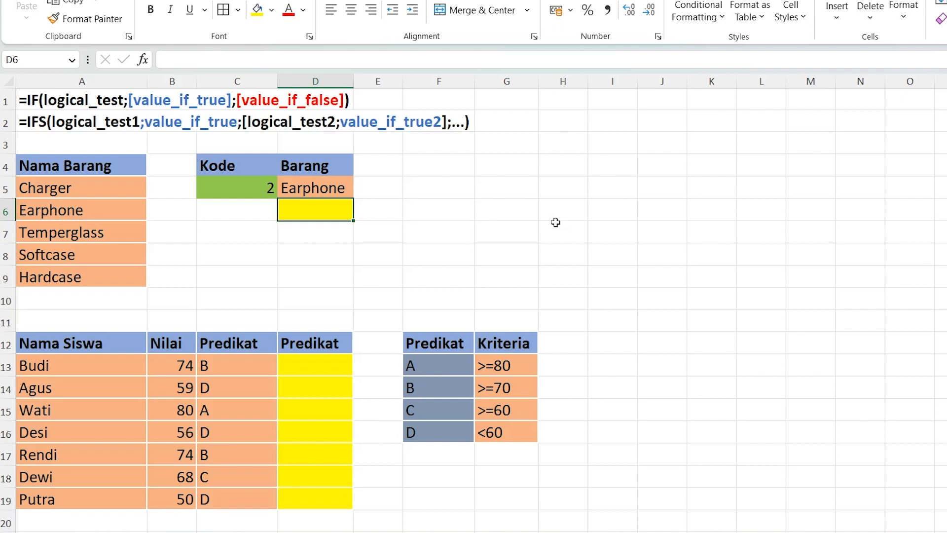
- Start an IFS formula in D6 whose first condition C5=1 returns A5
type("=")
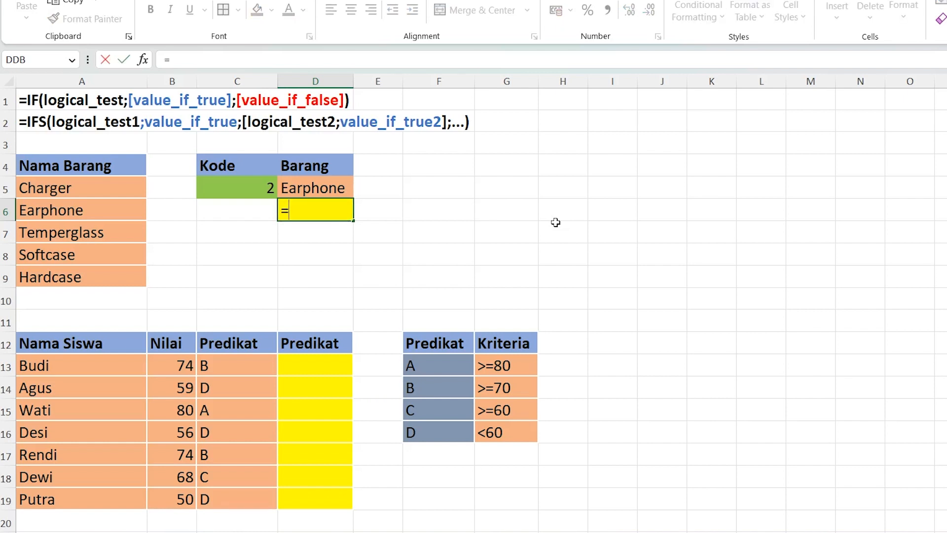
type("IFS(")
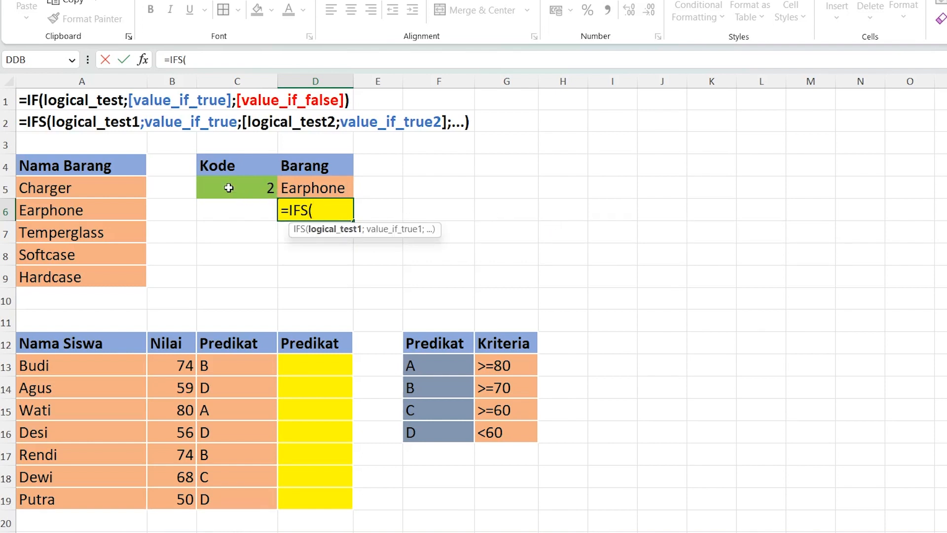
left_click(226, 186)
type("=1")
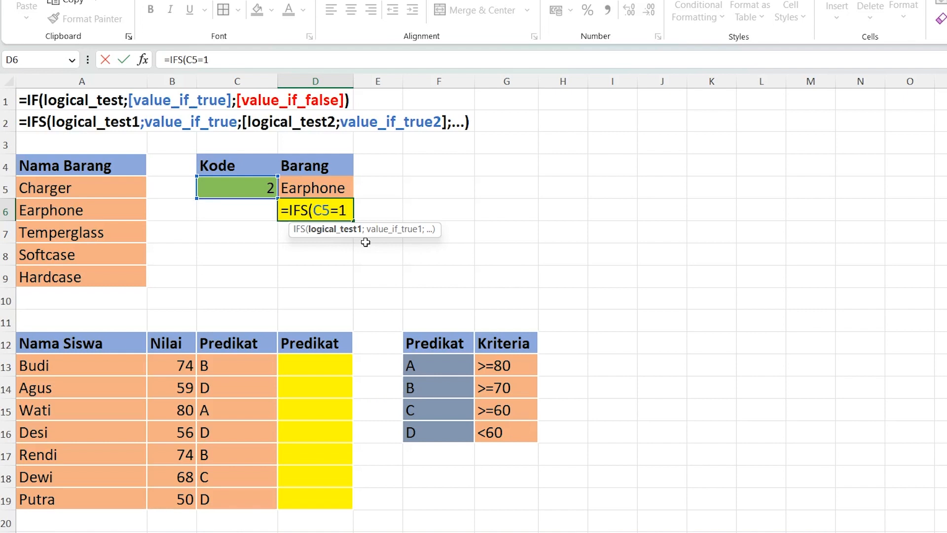
type(";")
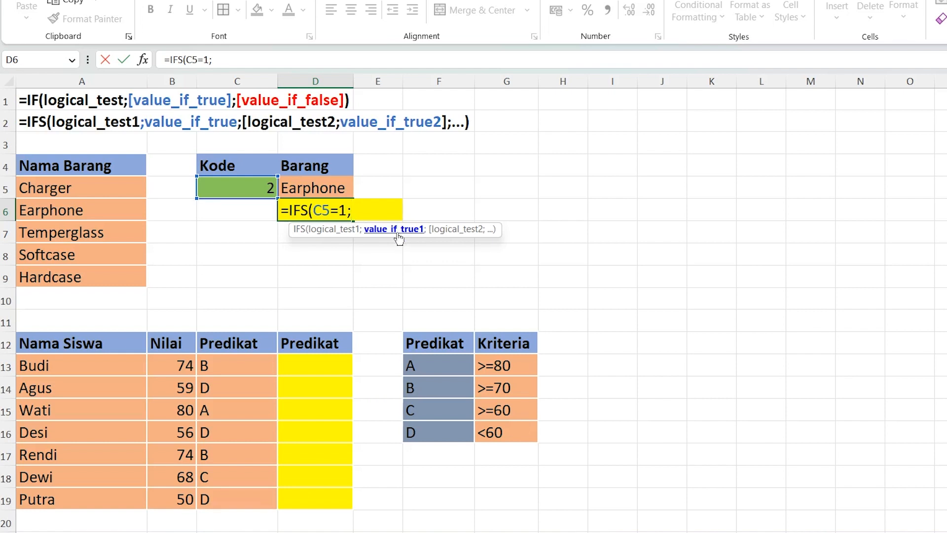
left_click(104, 187)
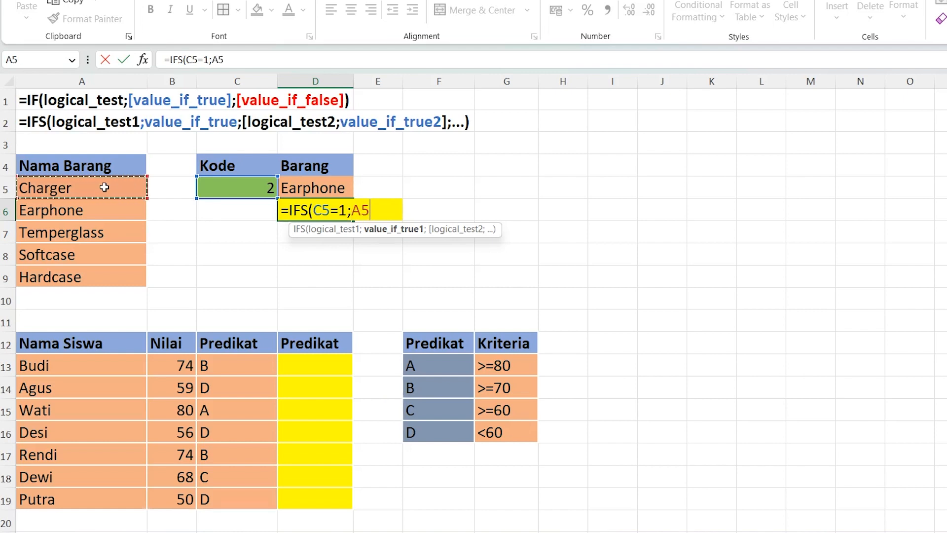
type(";")
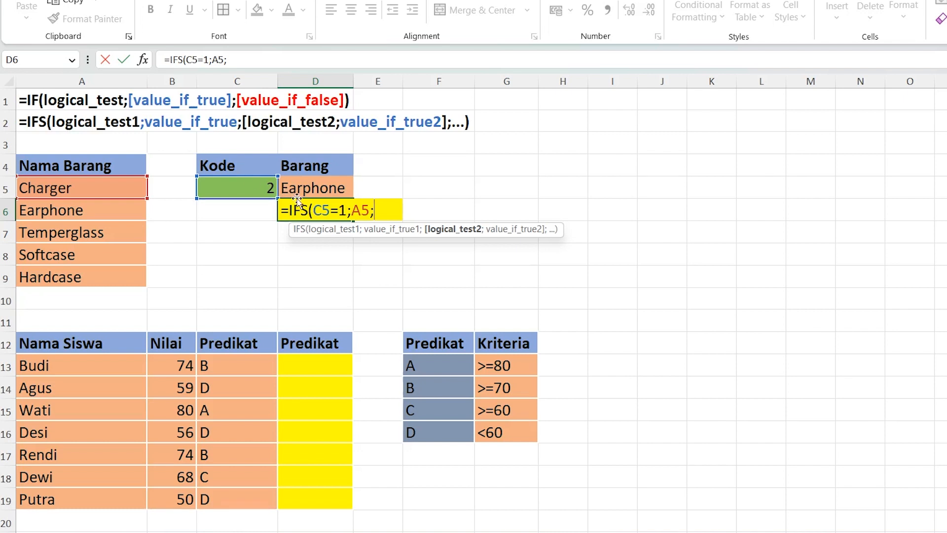
- Change the D6 formula from IFS to IF and nest a second IF that returns A6 when C5=2
left_click(308, 206)
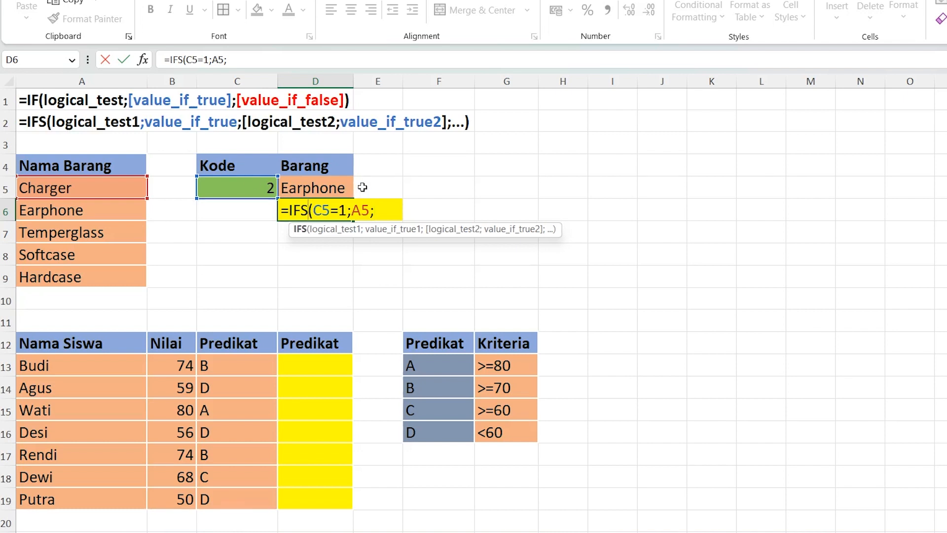
key("BackSpace")
key("End")
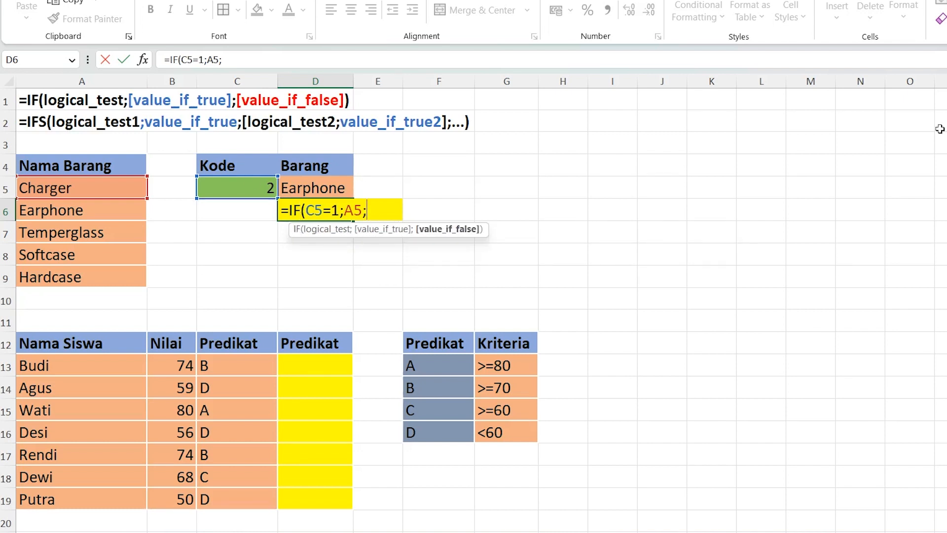
type("IF")
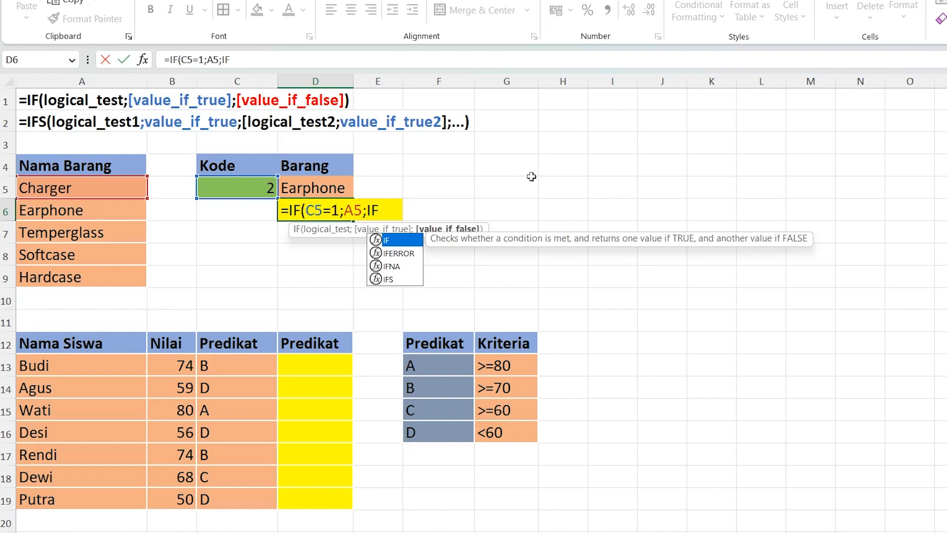
type("(")
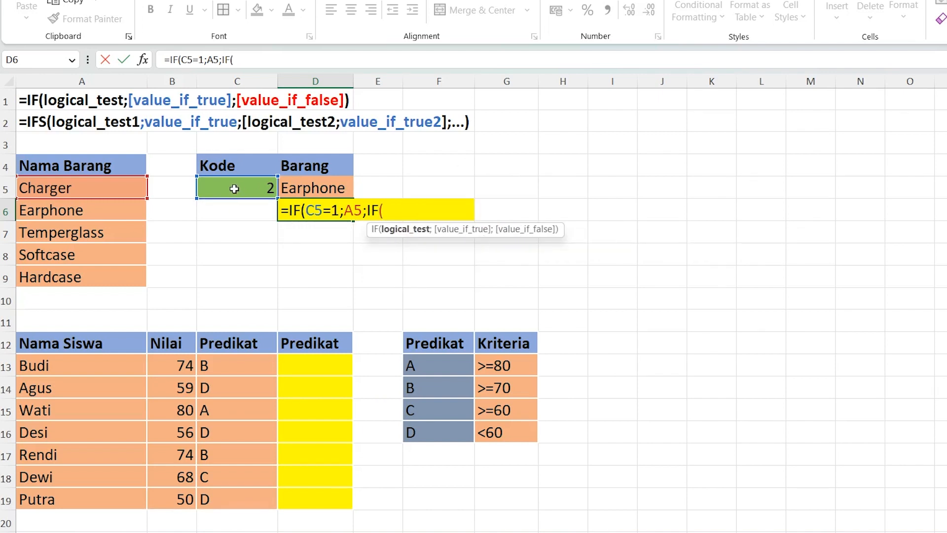
left_click(227, 187)
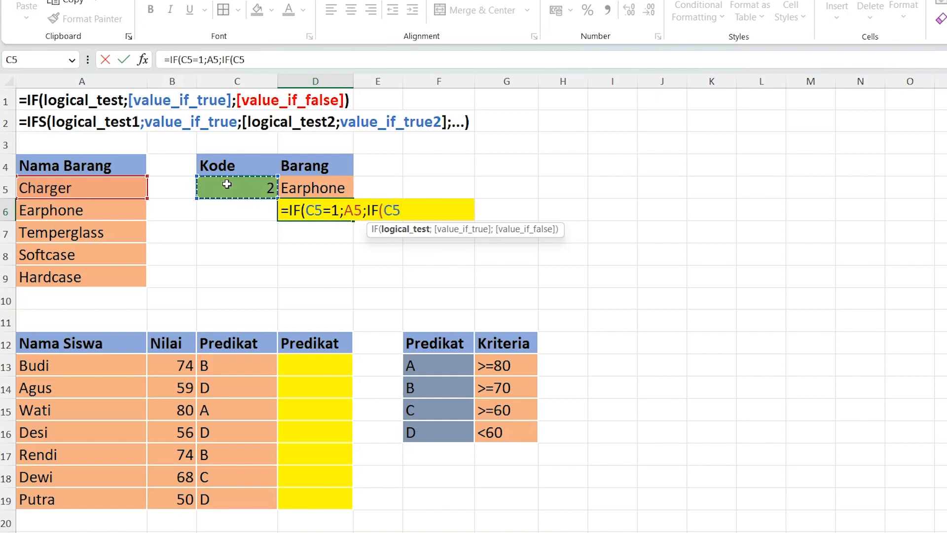
type("=2;")
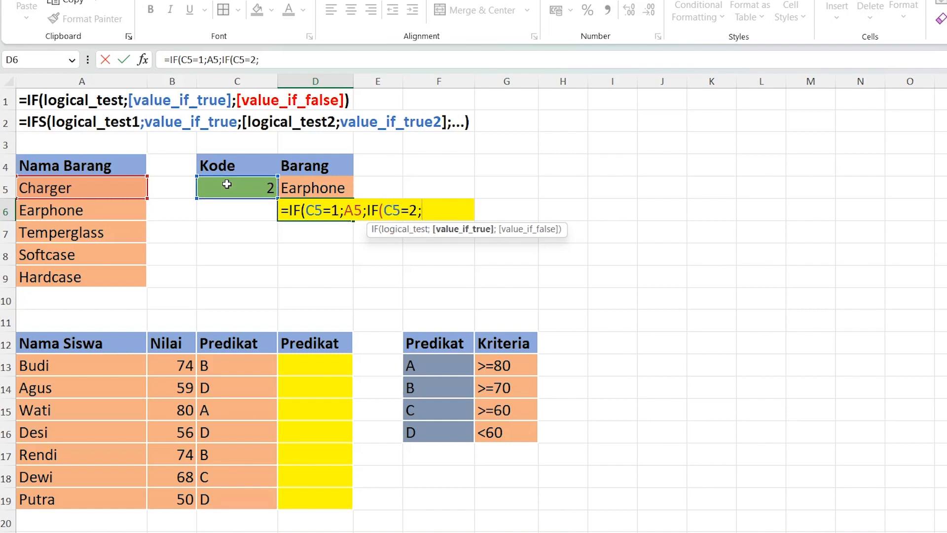
left_click(109, 211)
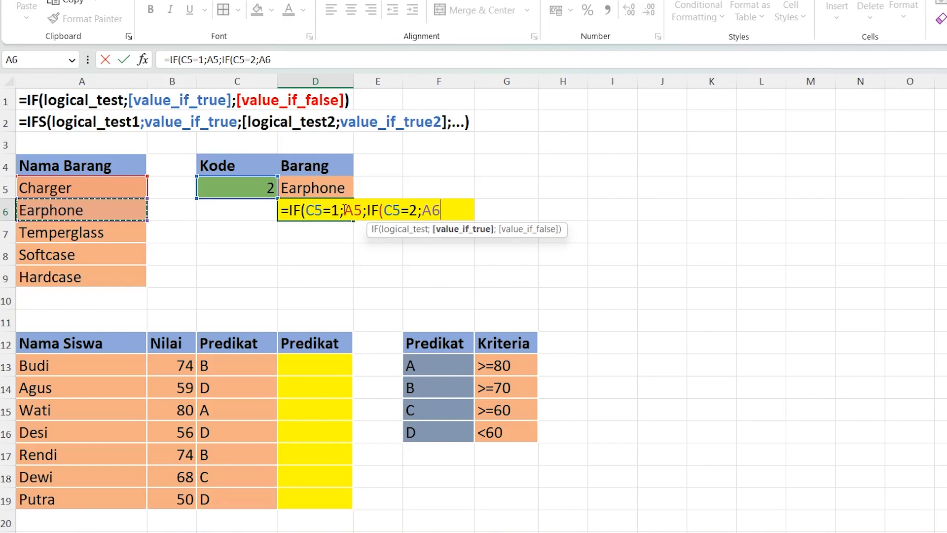
- Turn the outer function in D6 back into IFS and remove the nested IF before the C5=2 condition
left_click(380, 211)
key("Home")
key("Right")
key("Right")
key("Right")
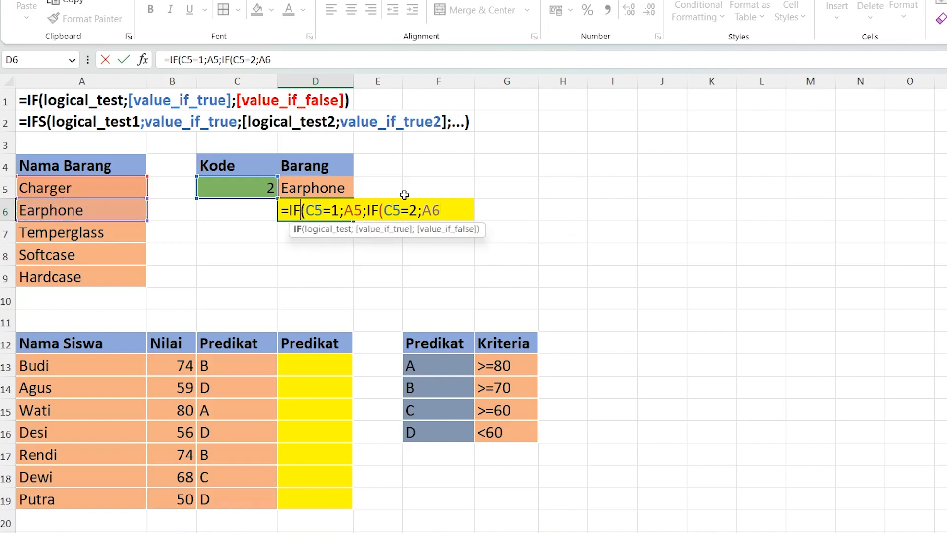
type("S")
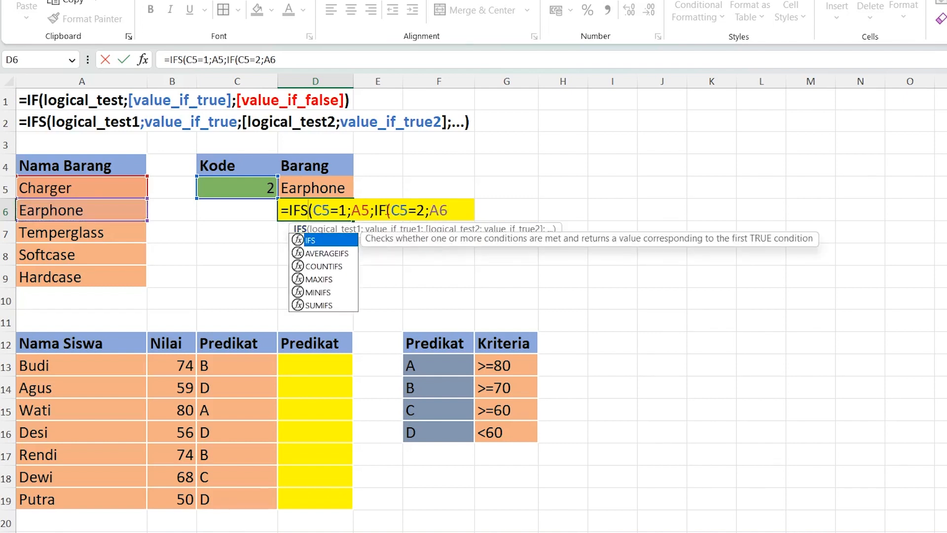
left_click(388, 210)
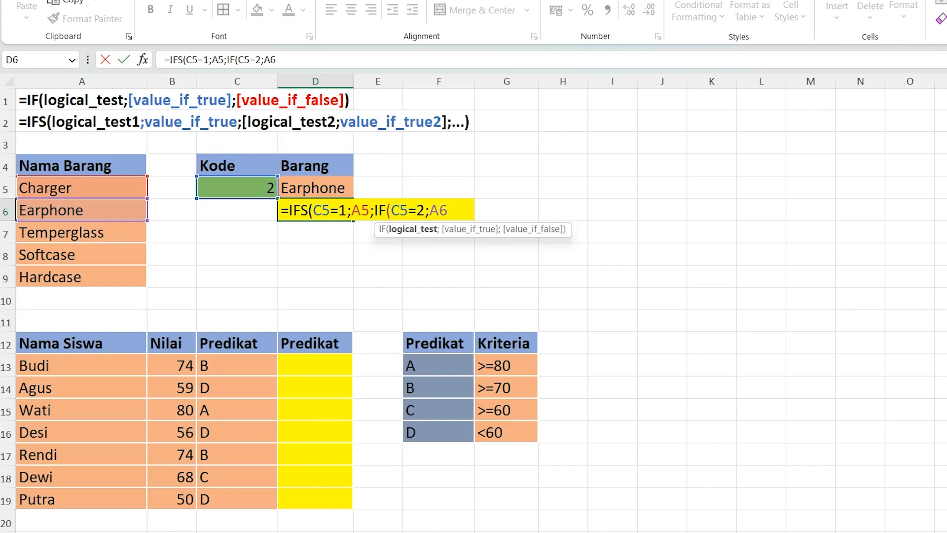
key("BackSpace")
key("BackSpace")
key("BackSpace")
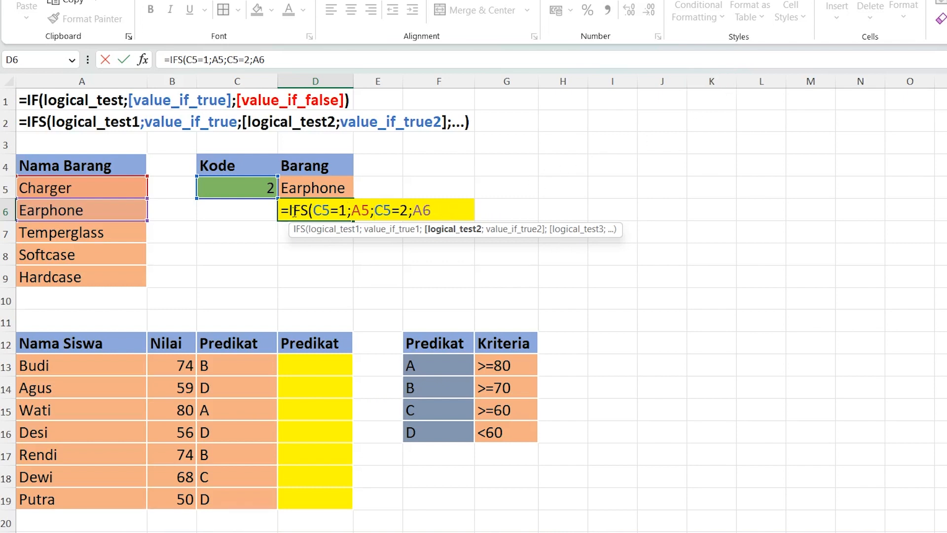
- Add a third condition to the D6 IFS formula so that C5=3 returns A7
left_click(432, 211)
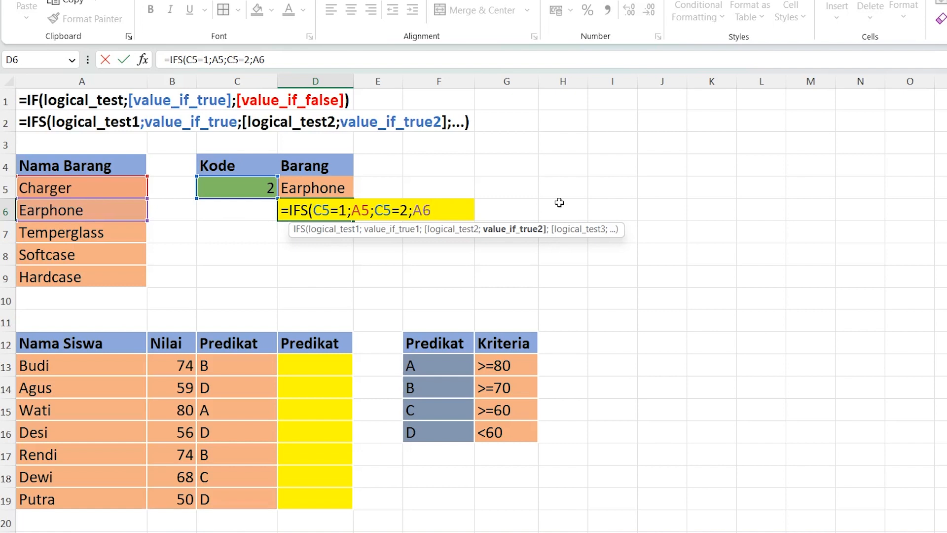
type(";")
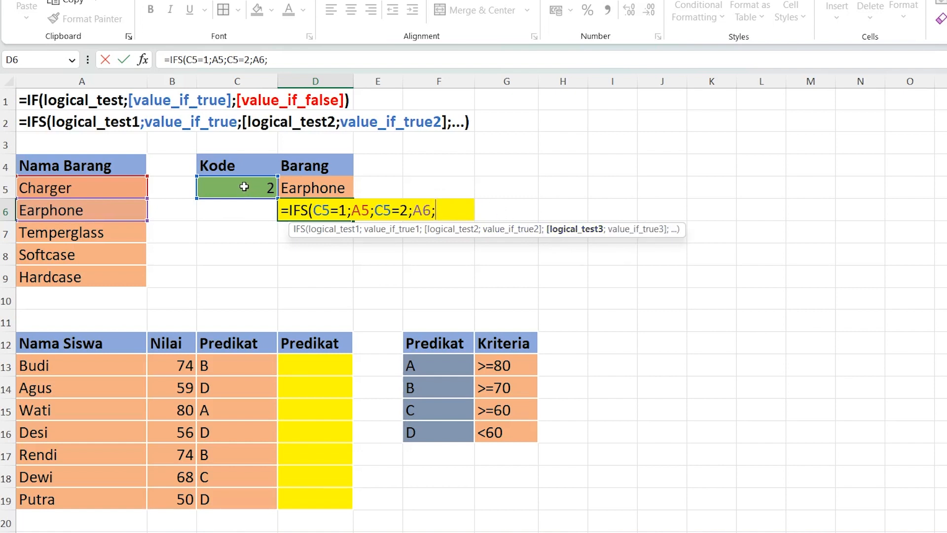
left_click(224, 187)
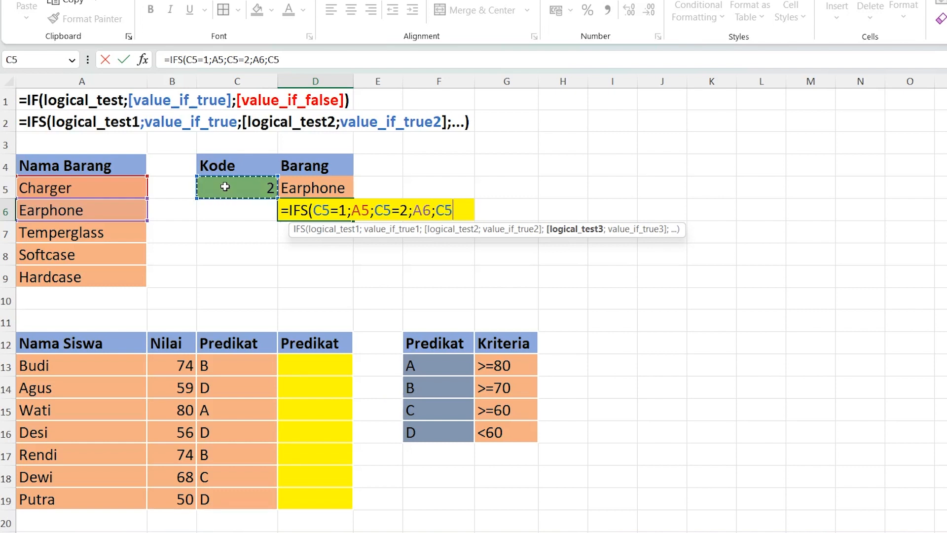
type("=3")
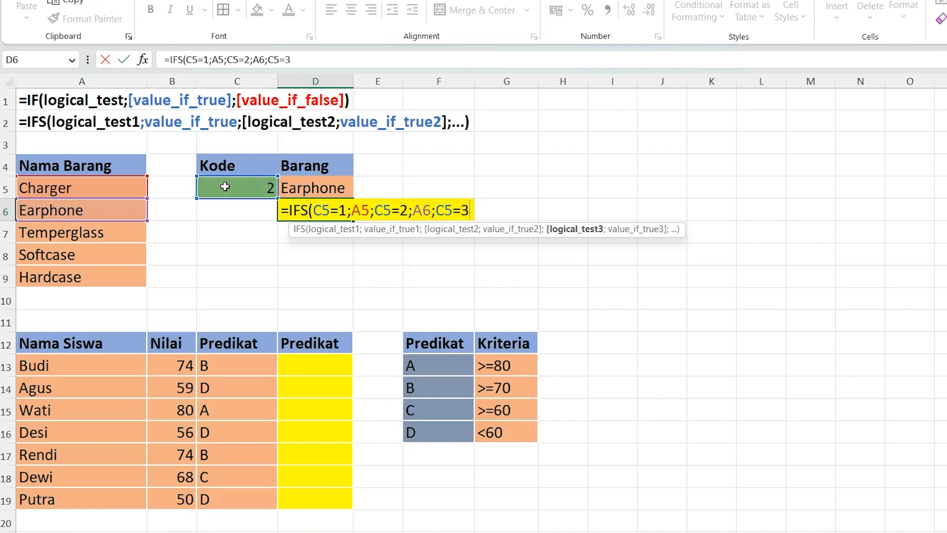
type(";")
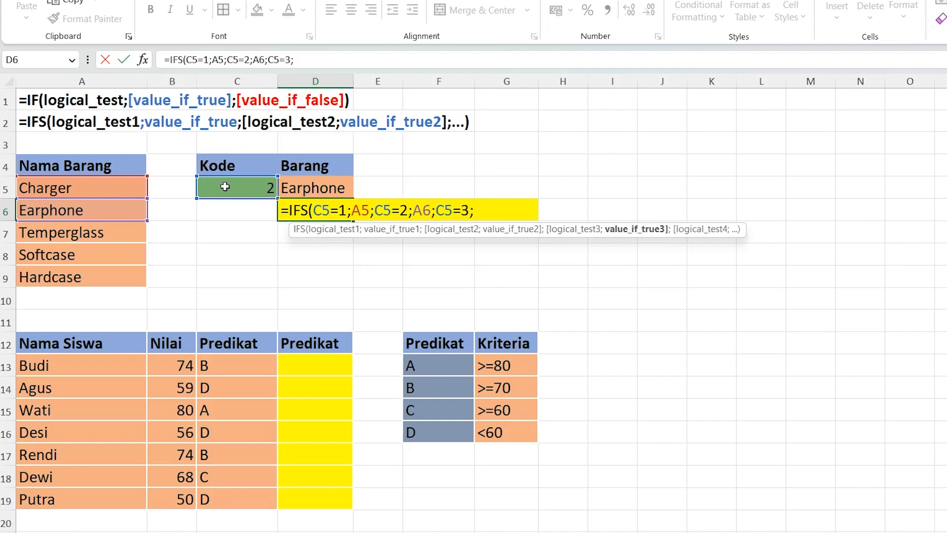
left_click(121, 234)
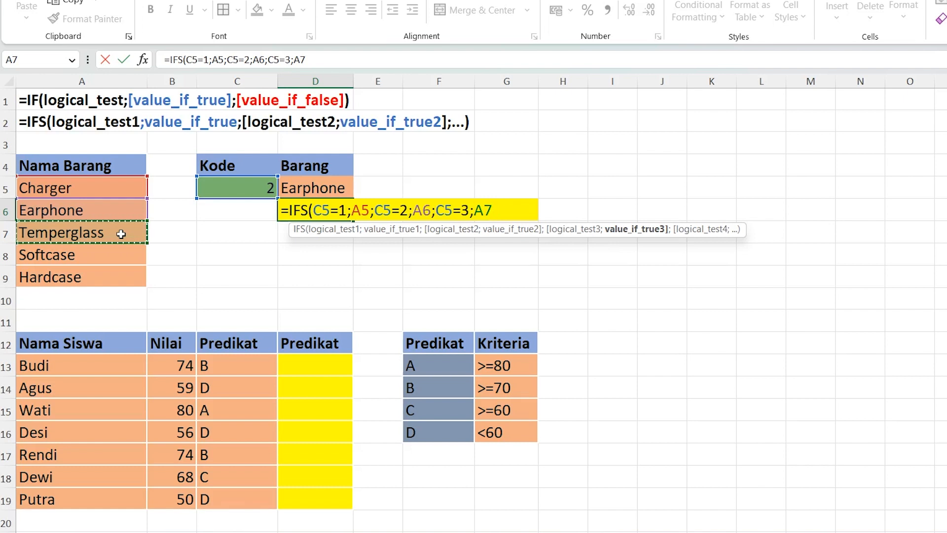
- Extend the D6 IFS formula with C5=4 returning A8 and C5=5 returning A9
type(";")
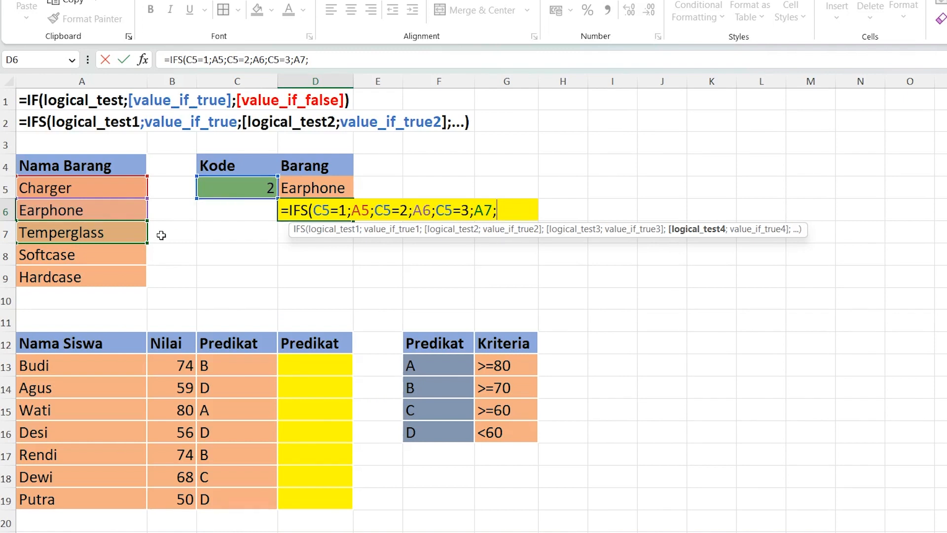
left_click(227, 185)
type("=4;")
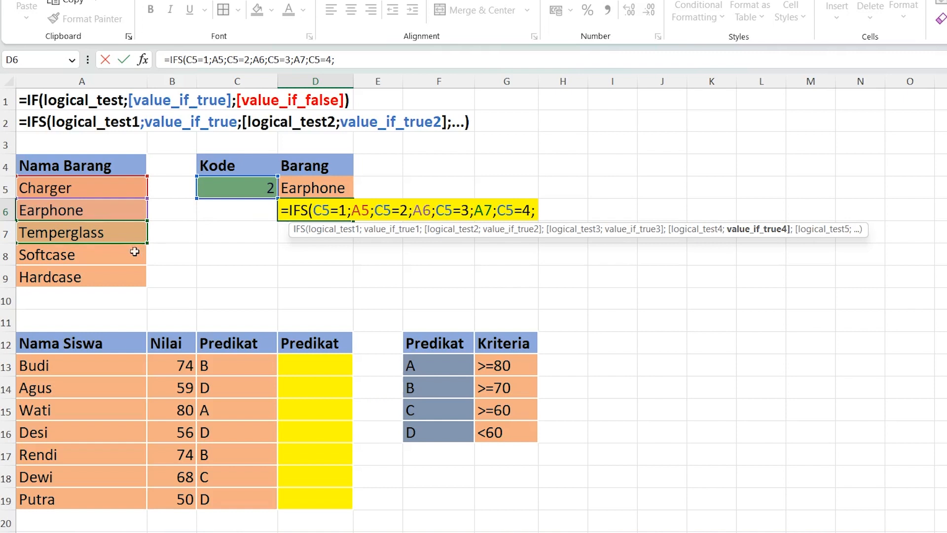
left_click(118, 255)
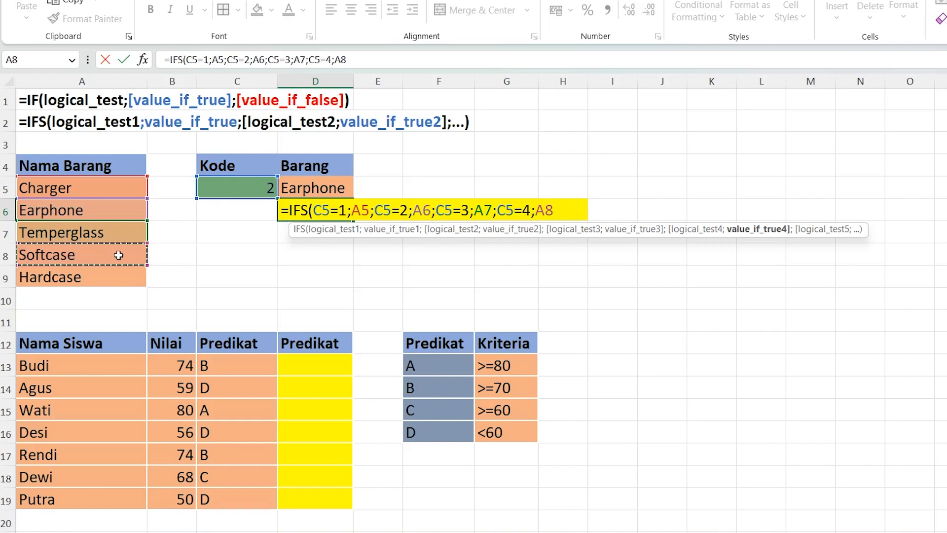
type(";")
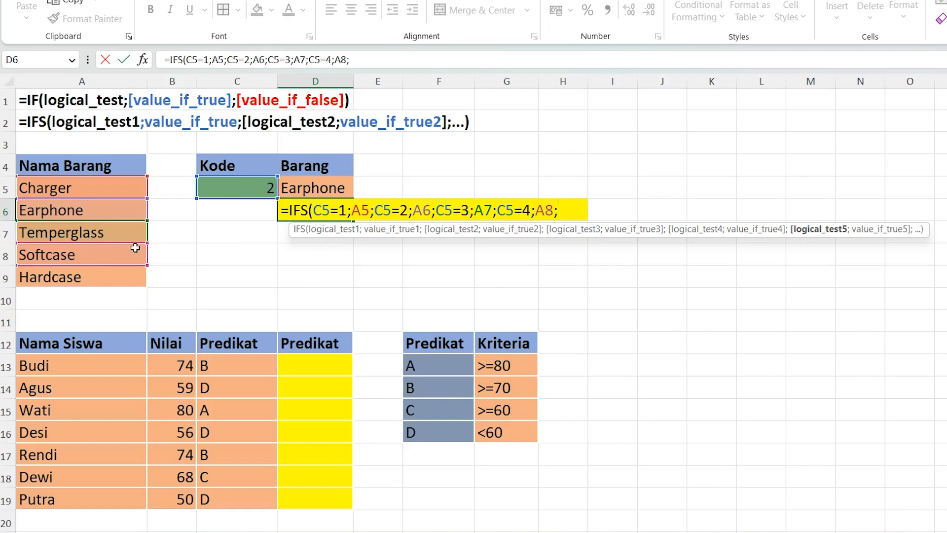
left_click(221, 187)
type("=5")
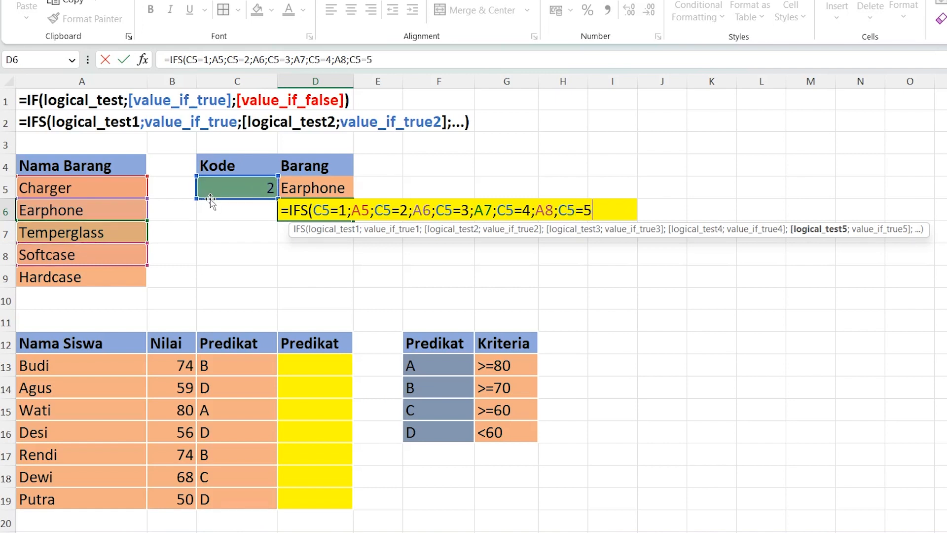
type(";")
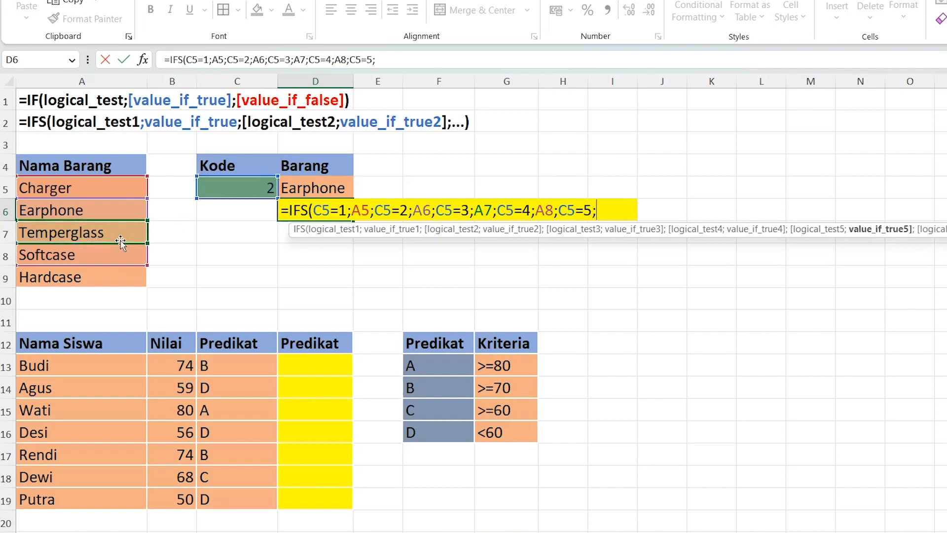
left_click(84, 274)
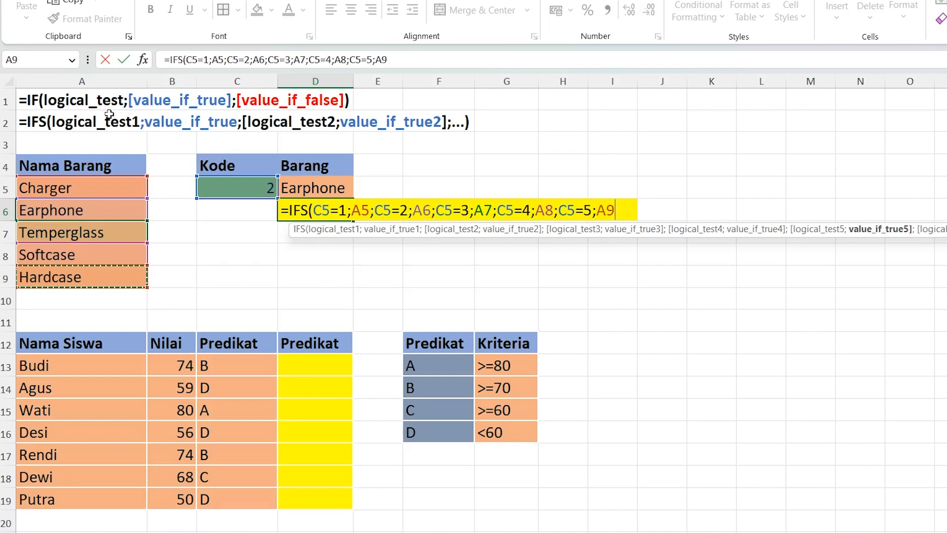
- Start another argument after A9 in the D6 IFS formula, try "KODE TIDAK ADA" directly in it and remove that text again
type(";")
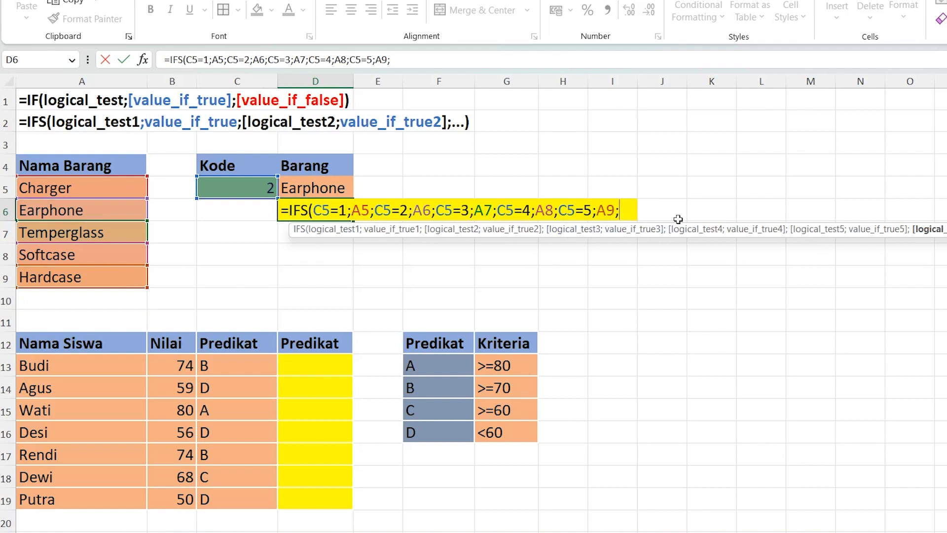
type("\"KODE TIDAK ADA\"")
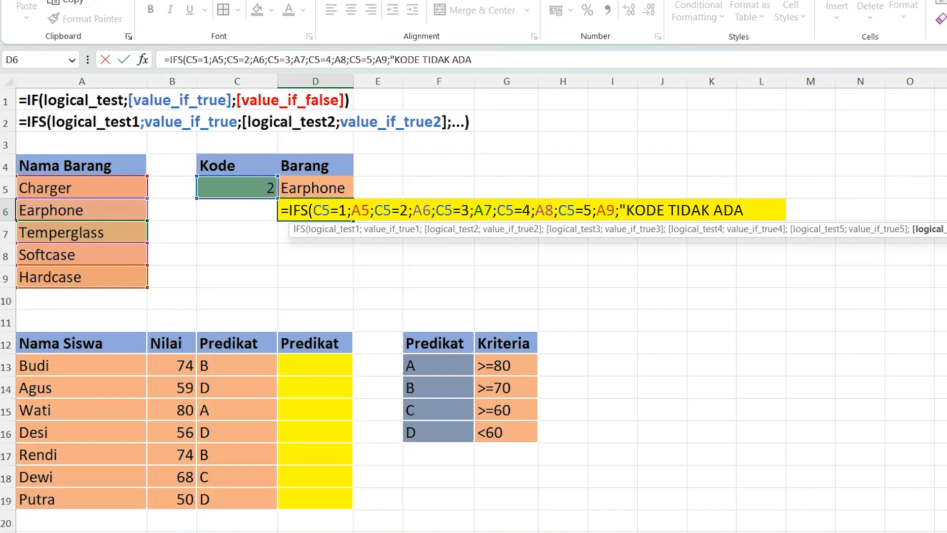
key("BackSpace")
key("BackSpace")
key("BackSpace")
key("BackSpace")
key("BackSpace")
key("BackSpace")
key("BackSpace")
key("BackSpace")
key("BackSpace")
key("BackSpace")
key("BackSpace")
key("BackSpace")
key("BackSpace")
key("BackSpace")
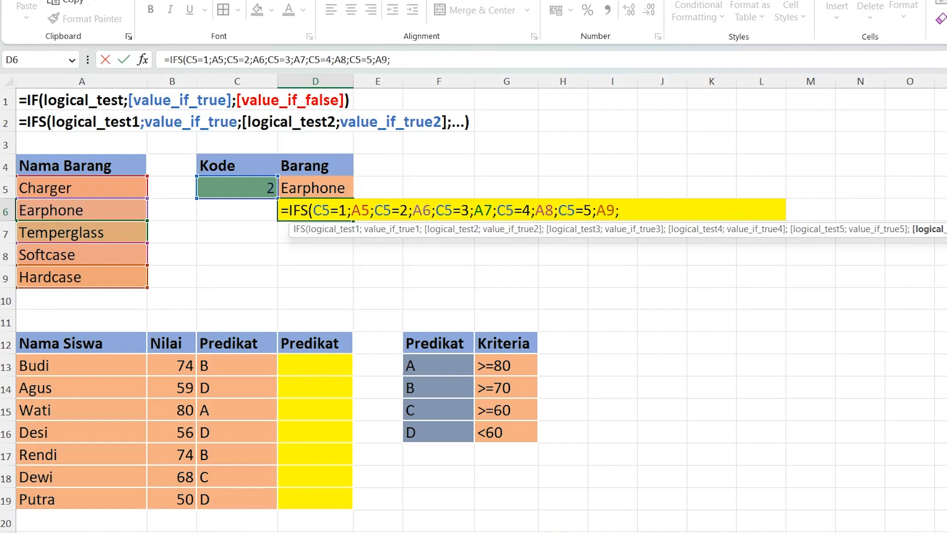
- Finish the D6 IFS formula with TRUE as the last condition, returning "KODE TIDAK ADA", and enter it
type("TRUE")
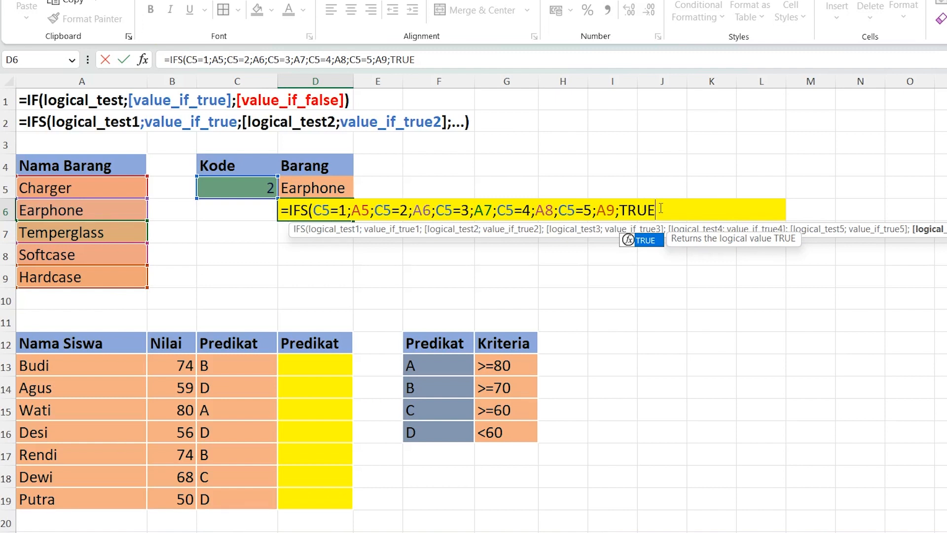
type(";")
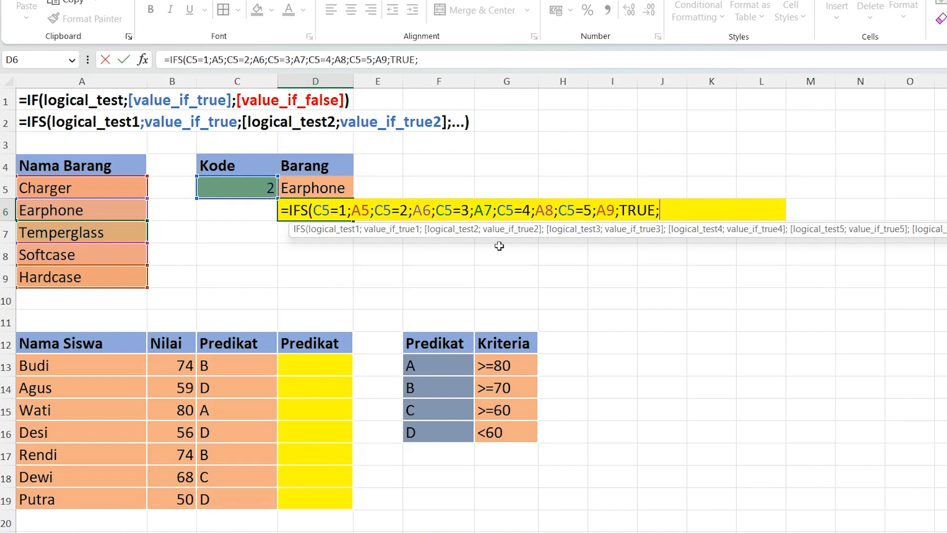
type("\"")
type("KODE ")
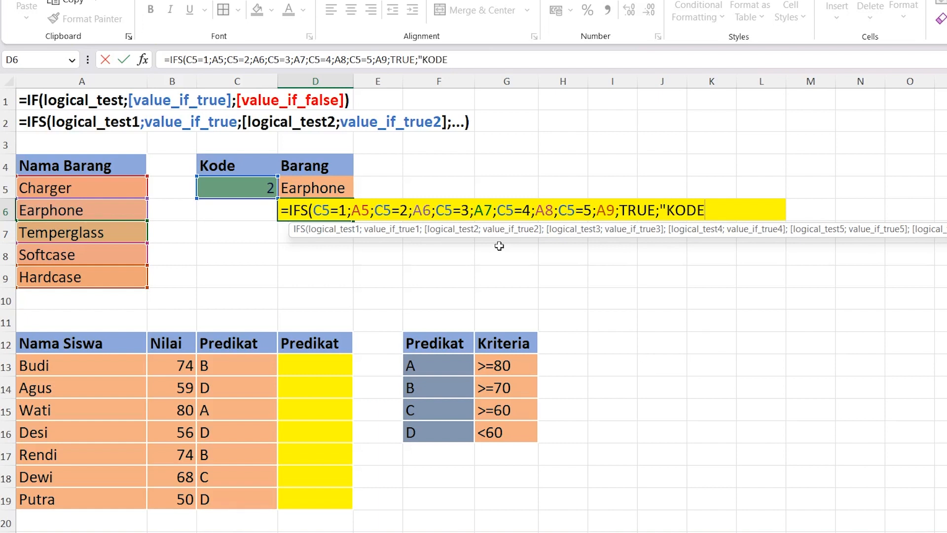
type("TIDAK ADA\"")
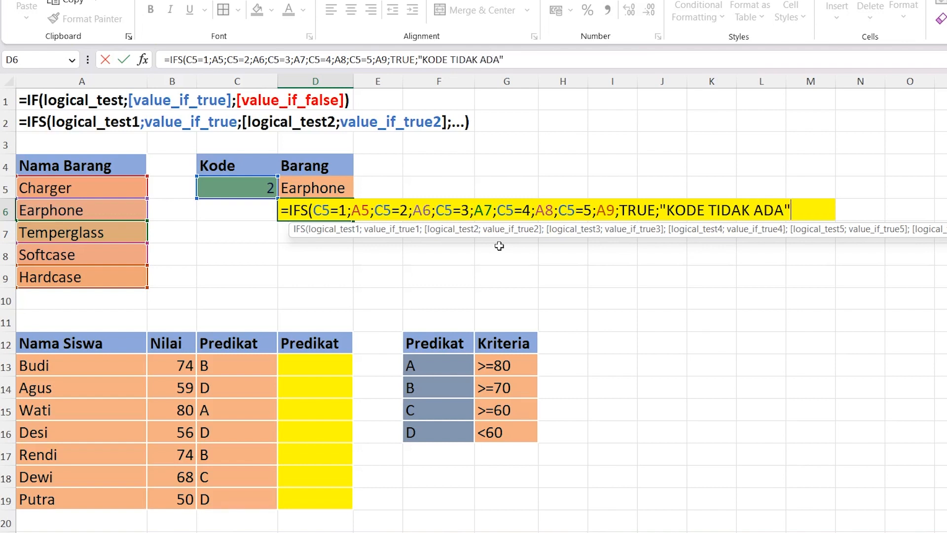
type(")")
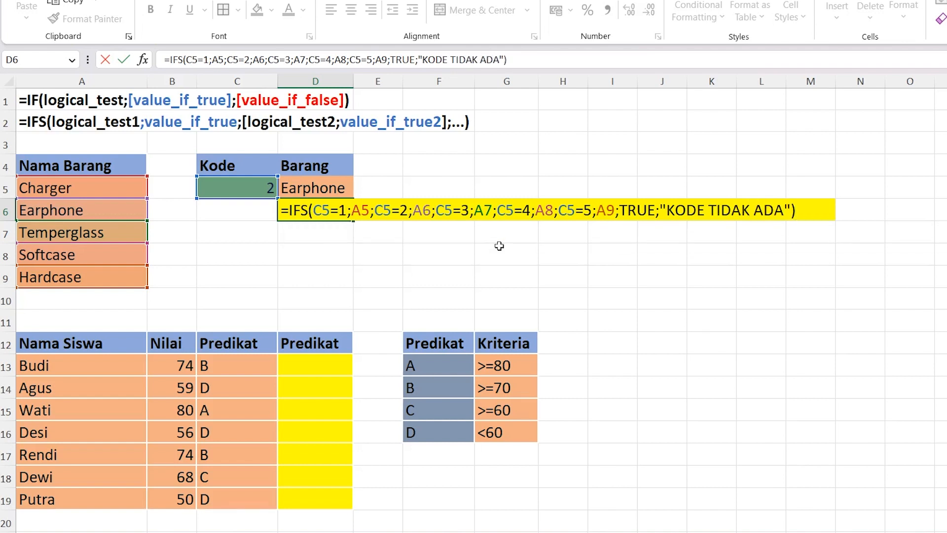
key("Return")
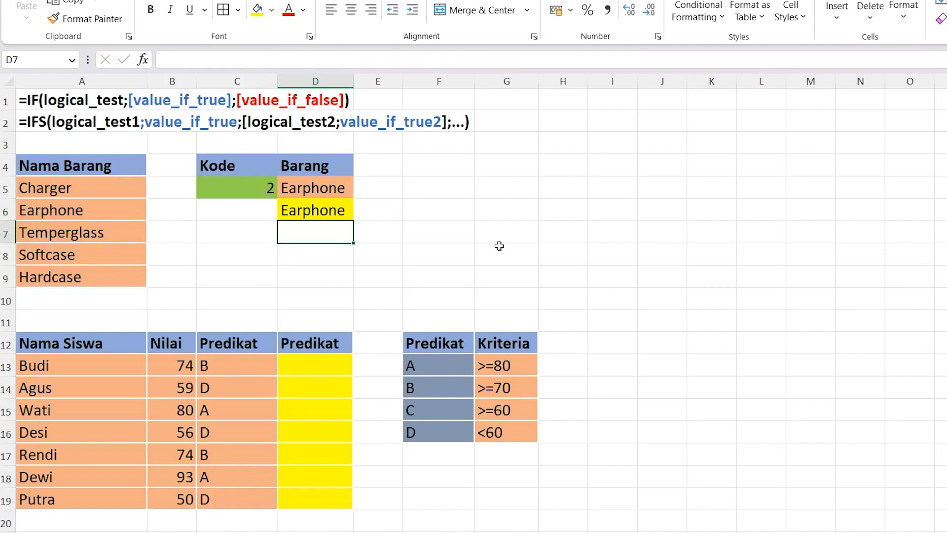
- Set the code in C5 to 1 and compare the nested IF in D5 with the IFS in D6
left_click(318, 186)
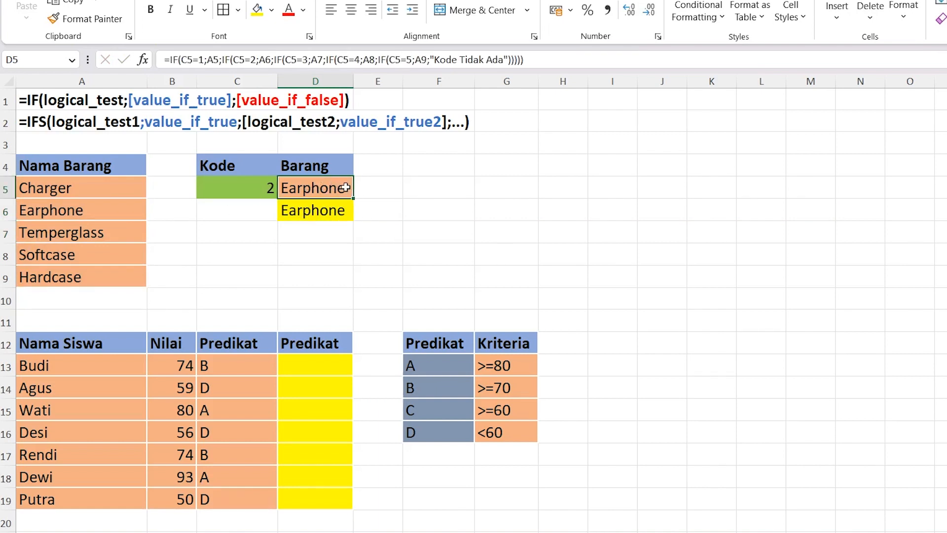
left_click(336, 212)
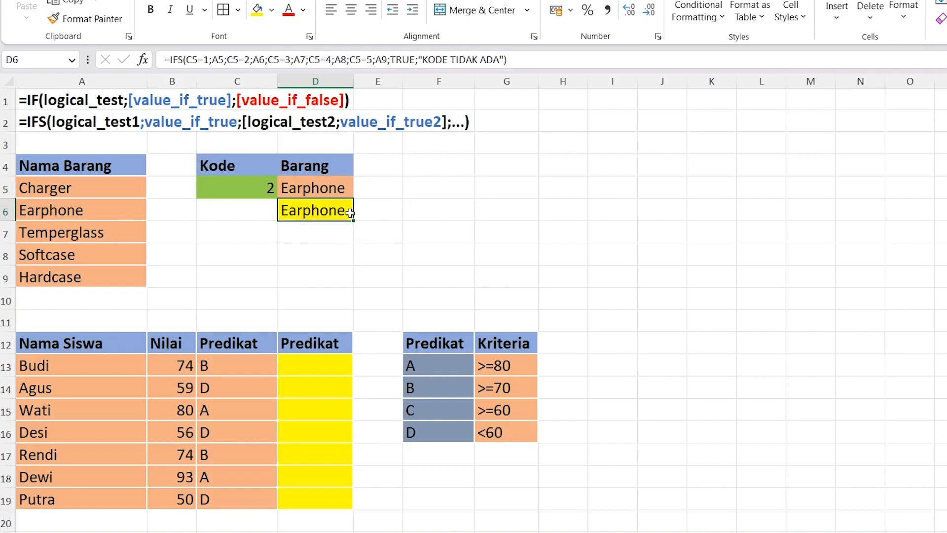
left_click(255, 184)
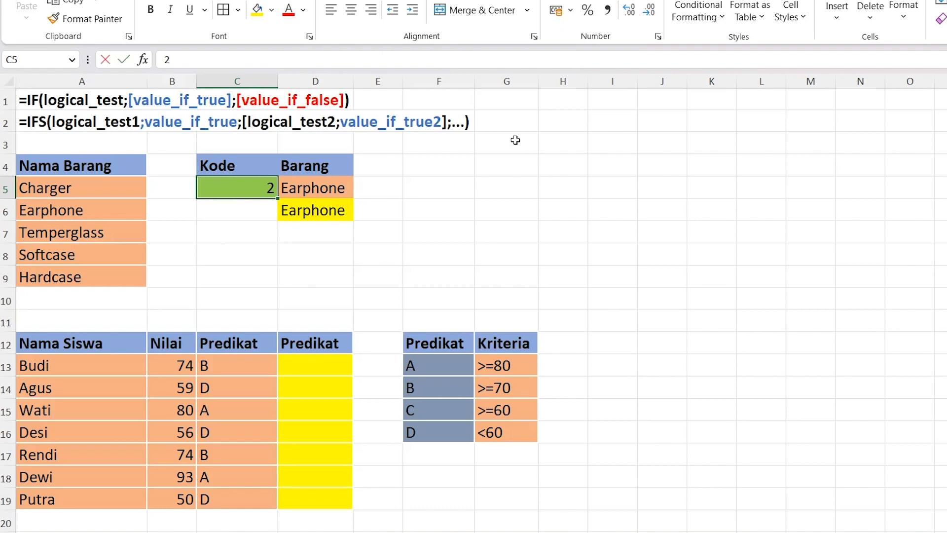
type("1")
key("Return")
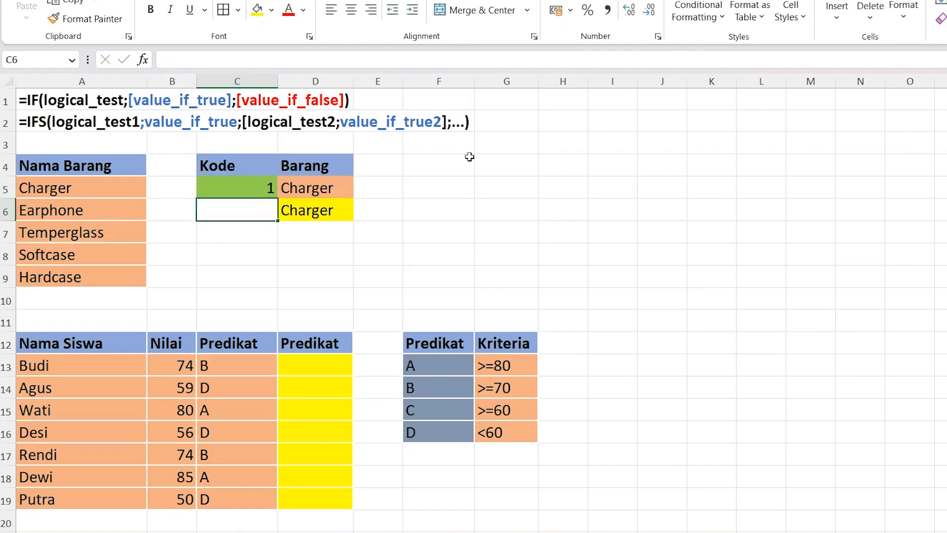
left_click(332, 201)
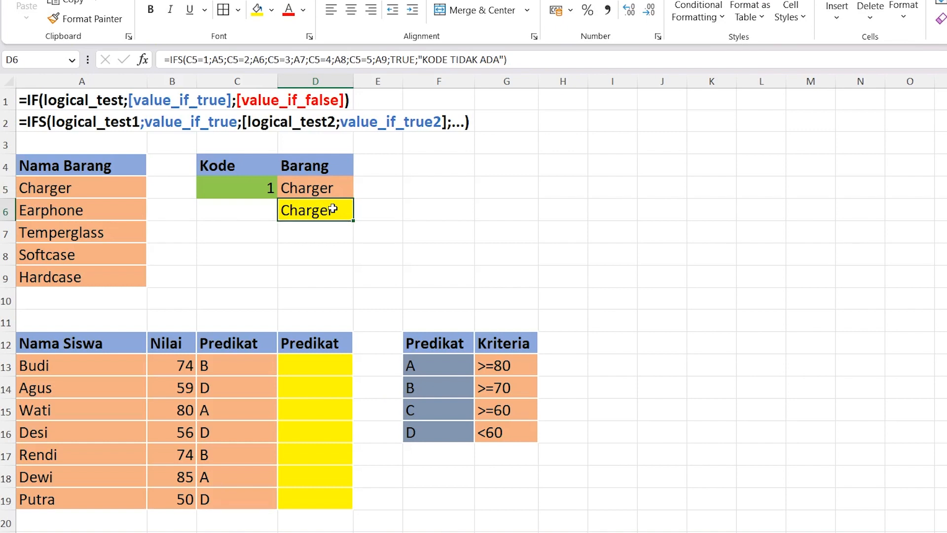
left_click(328, 188)
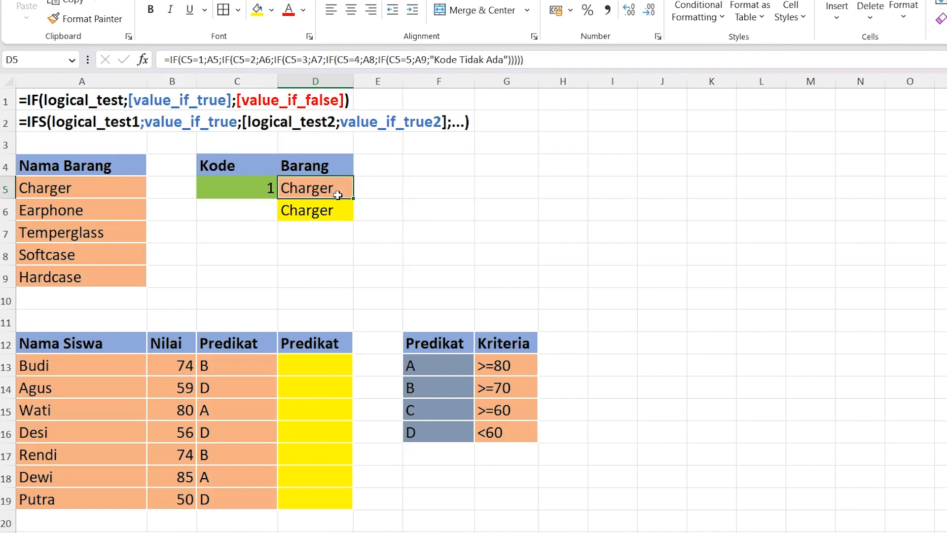
- Test both item formulas by setting the code in C5 to 5 and to the unlisted code 6
left_click(332, 212)
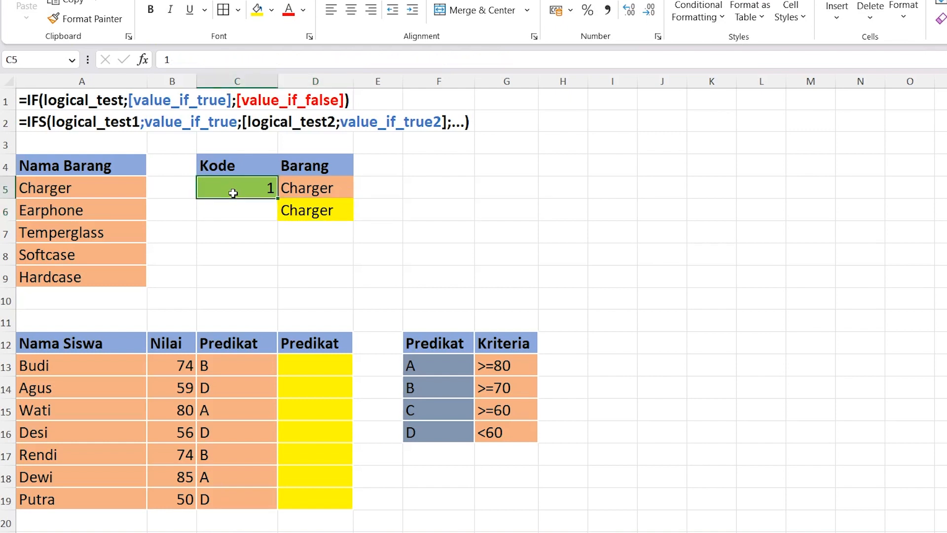
type("5")
key("Return")
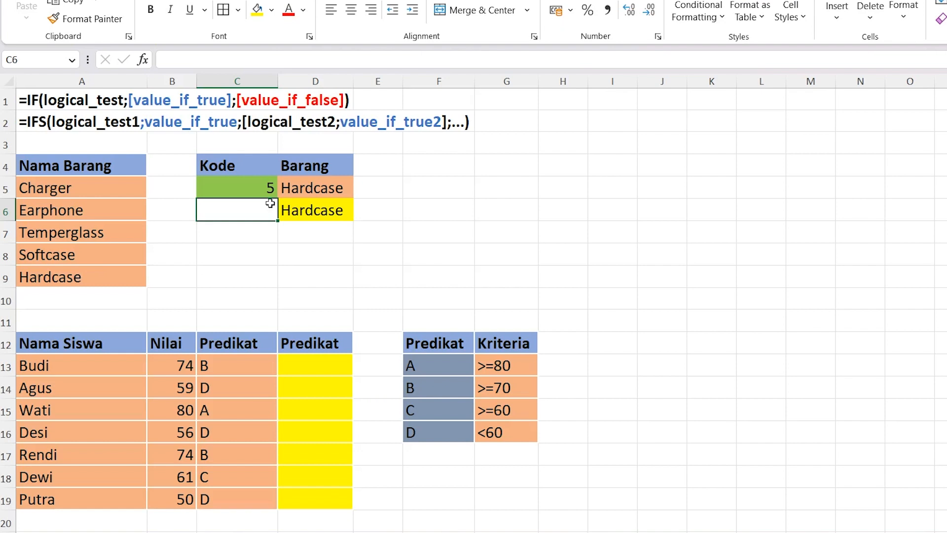
left_click(260, 192)
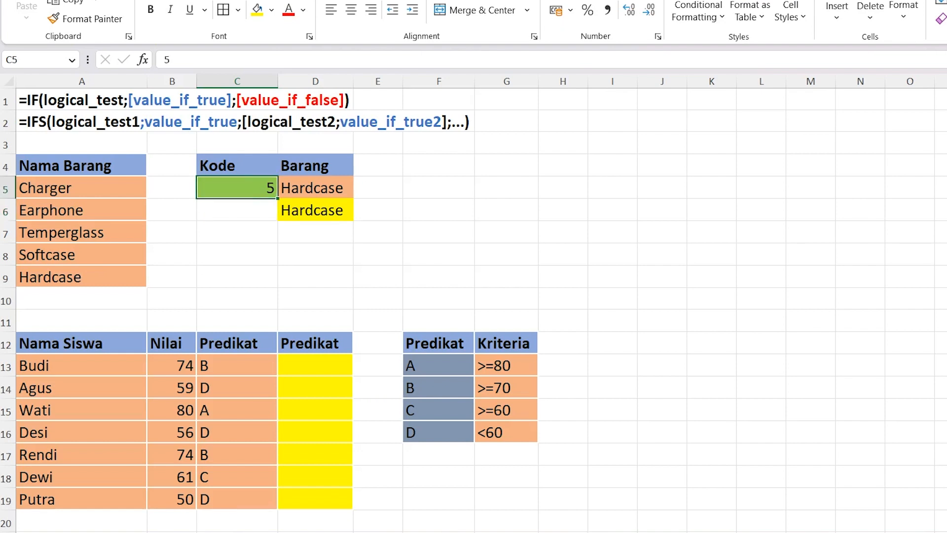
type("6")
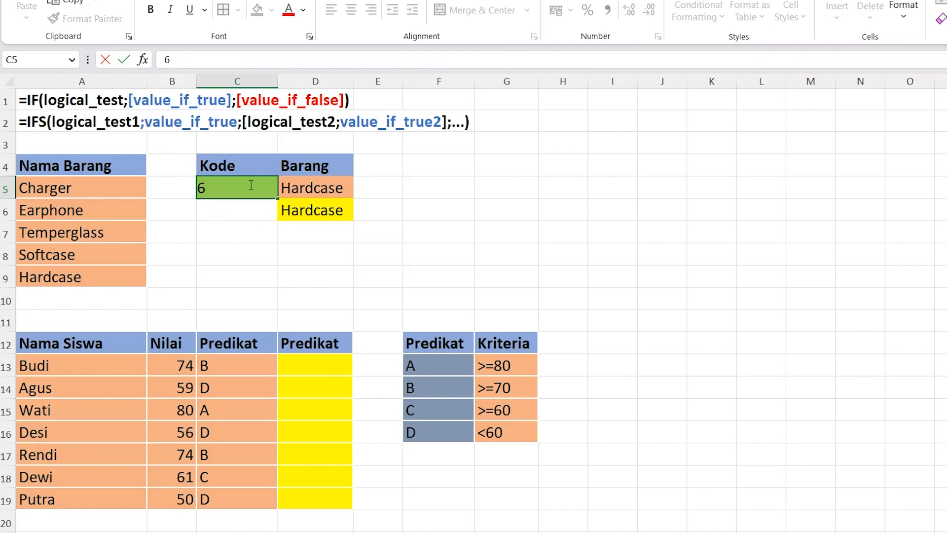
key("Return")
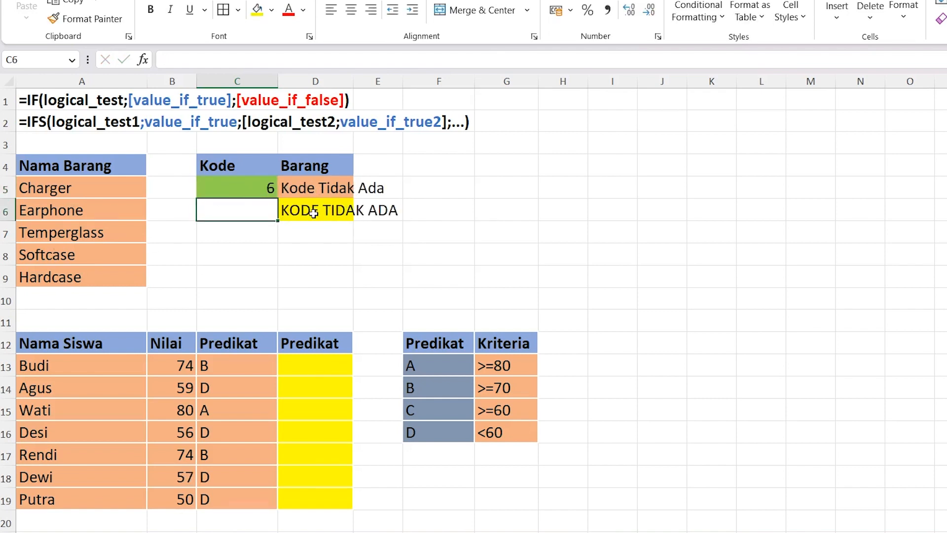
- Test both item formulas with the letter B in C5 and with C5 emptied
left_click(232, 184)
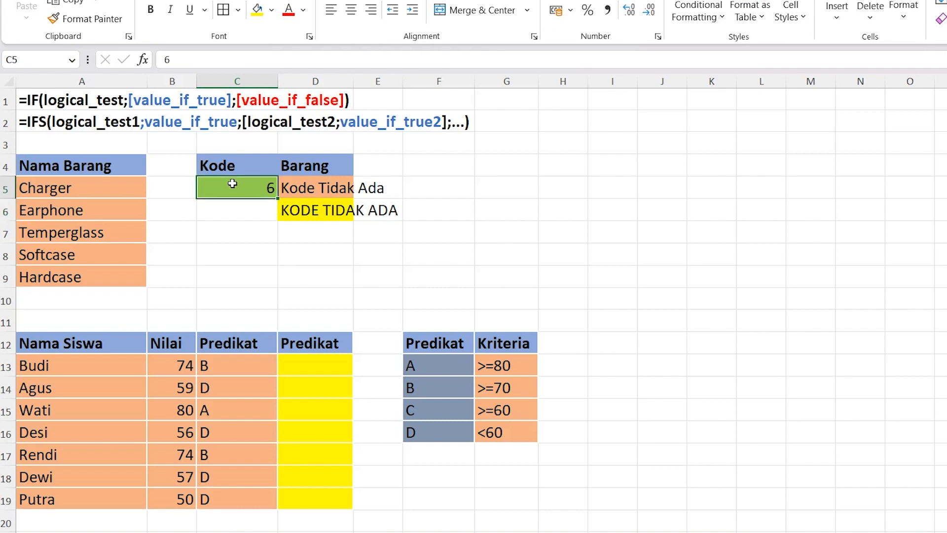
type("B")
key("Return")
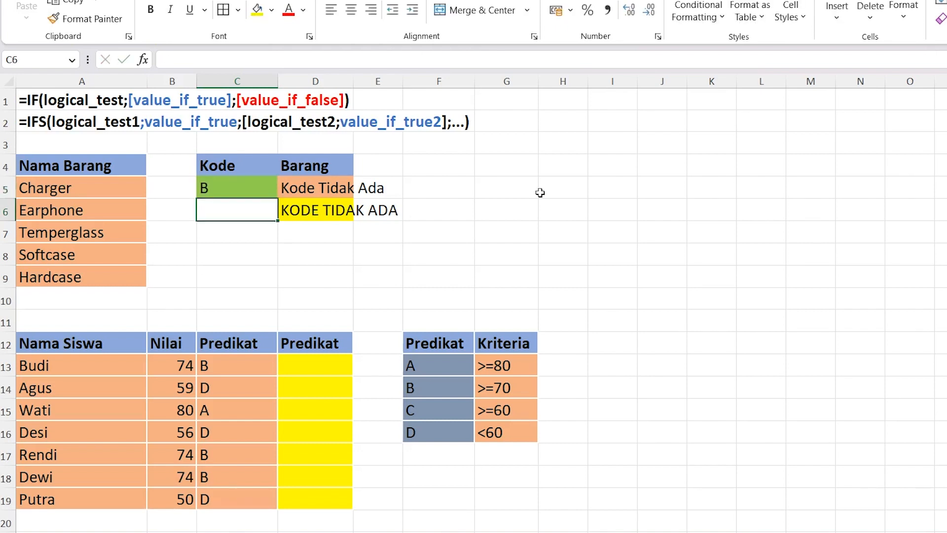
left_click(248, 185)
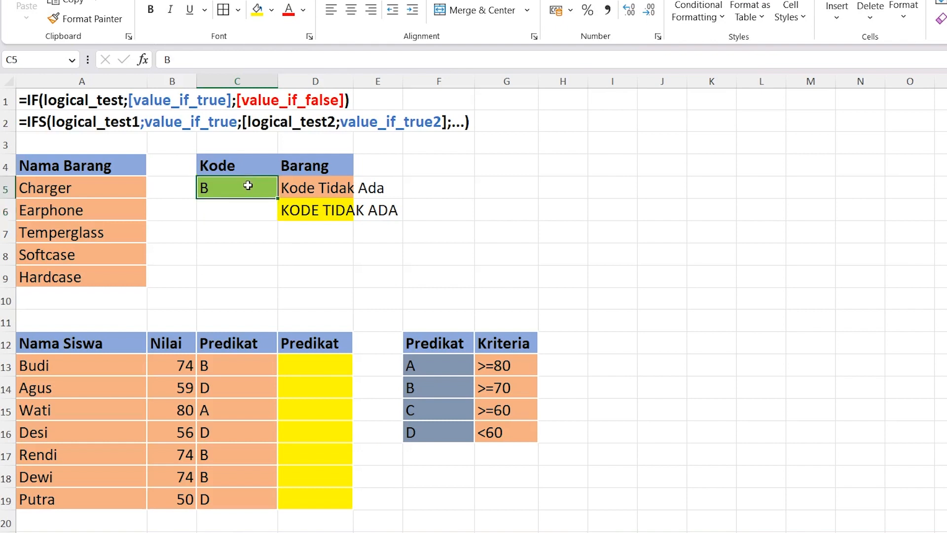
key("Delete")
key("Return")
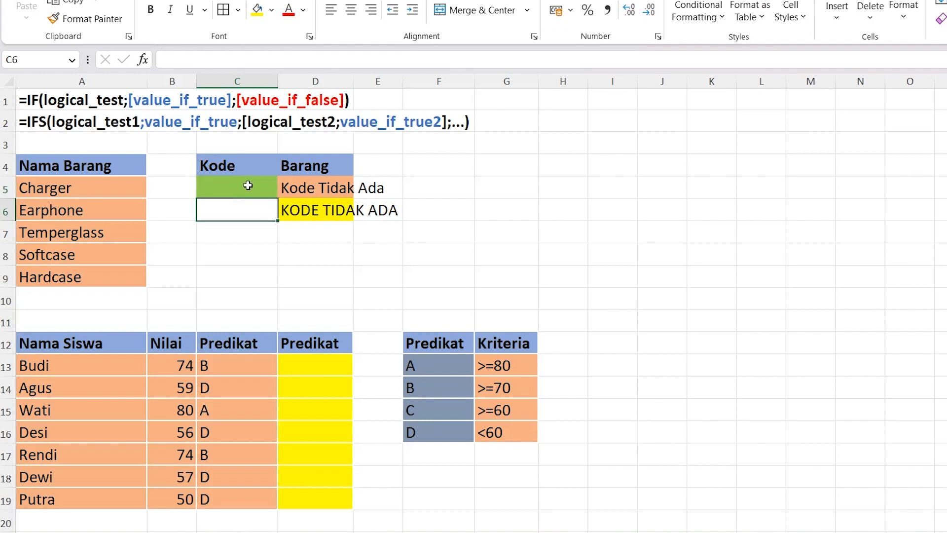
- Set the code in C5 to 3 and check D5 and D6 against the item name in A7
left_click(236, 184)
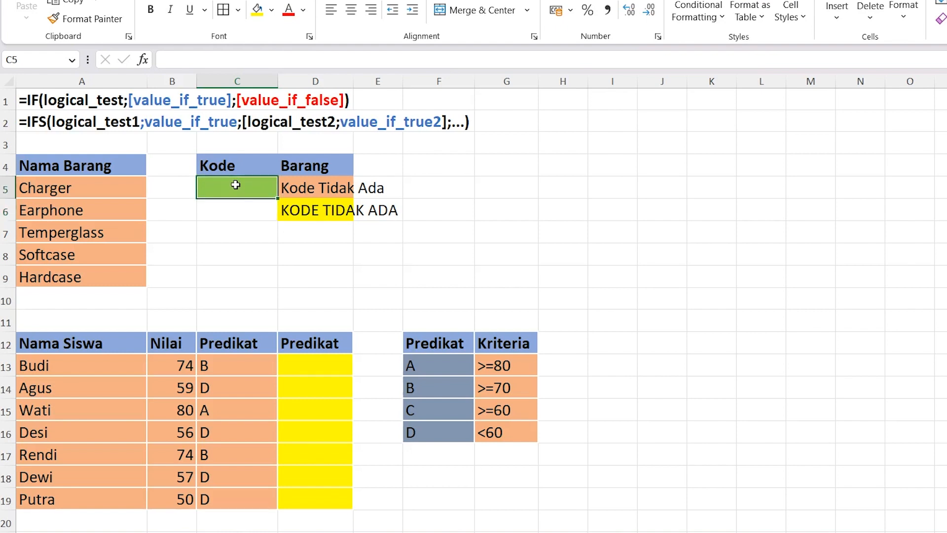
type("3")
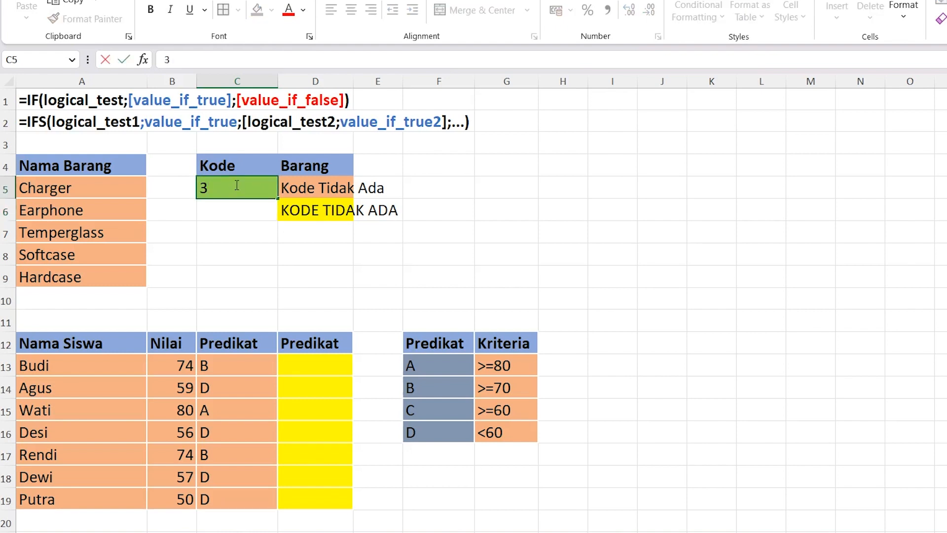
key("Return")
left_click(309, 190)
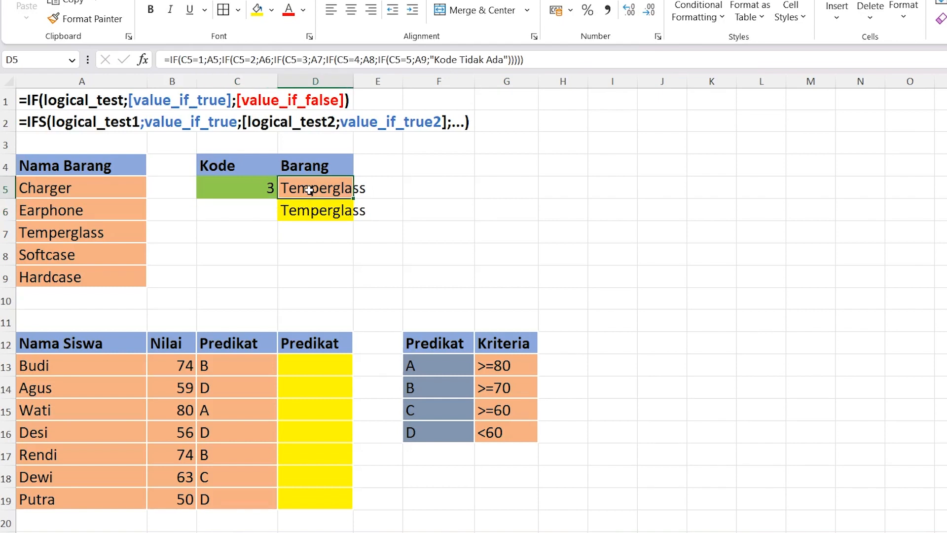
left_click(108, 233)
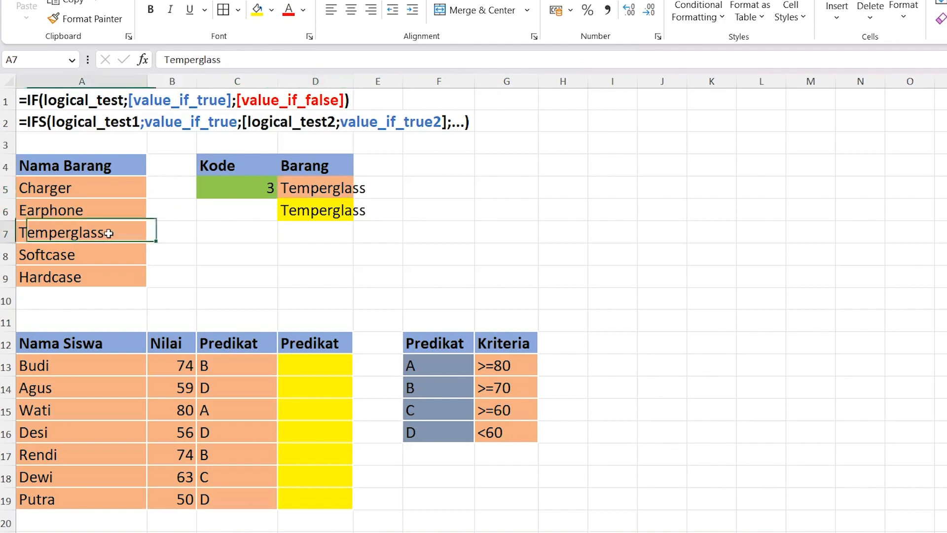
left_click(295, 211)
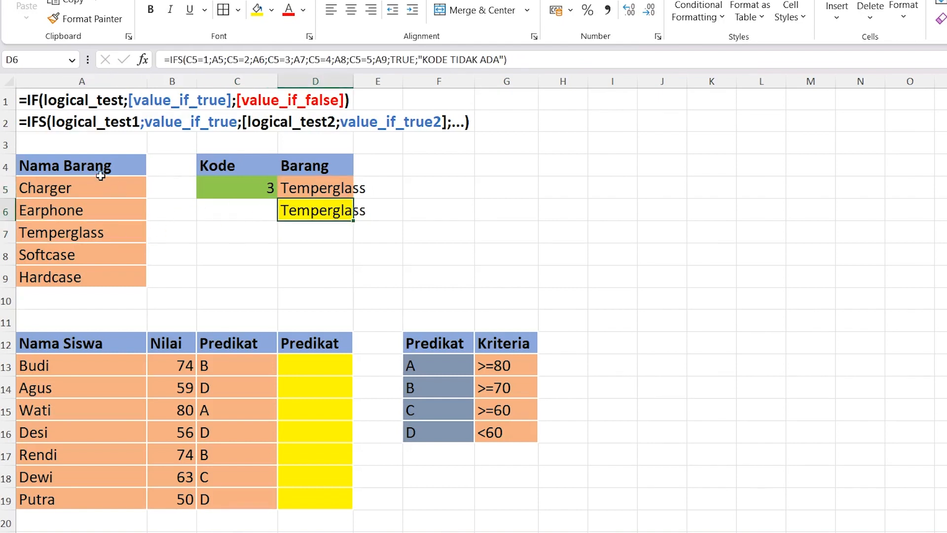
- Examine the student table, the nested IF grade formulas in C13:C19 and the grade criteria in F13:G16
left_click_drag(45, 343, 332, 494)
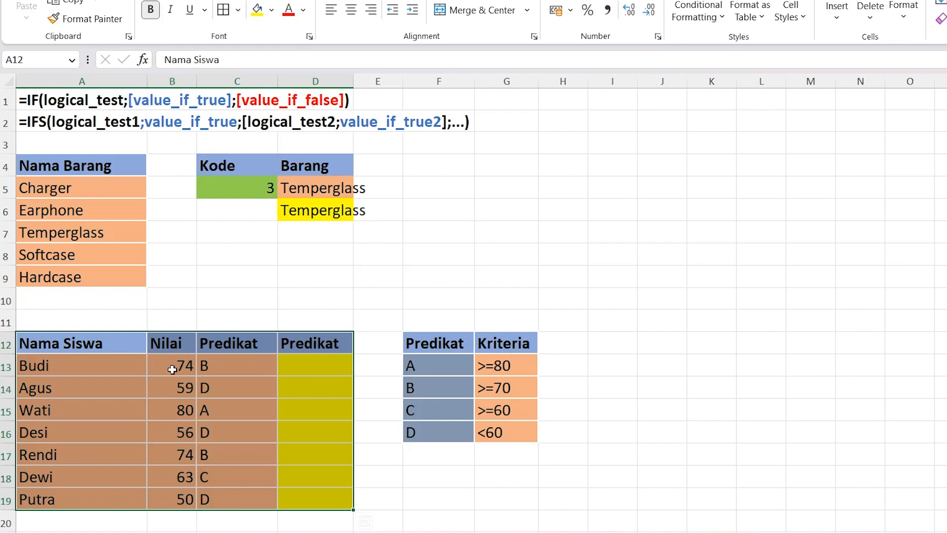
left_click(347, 360)
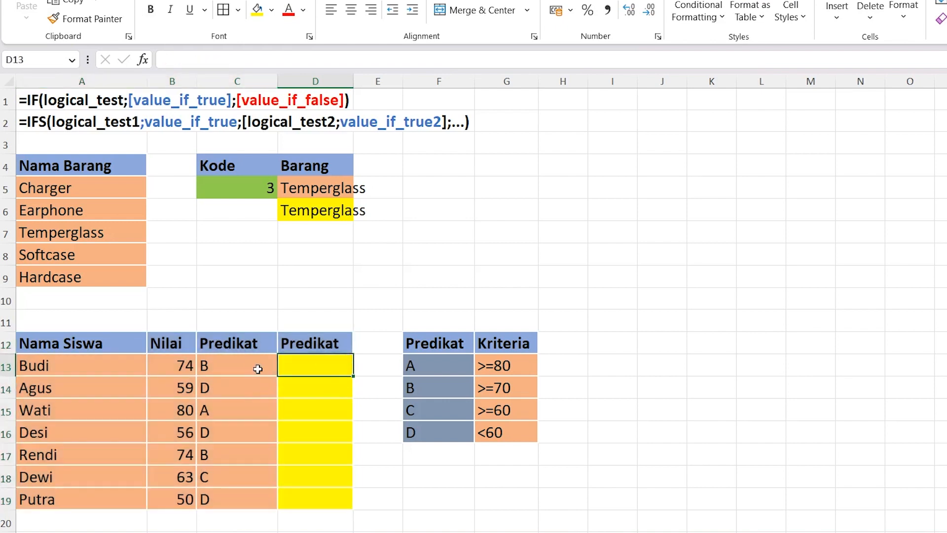
left_click(256, 367)
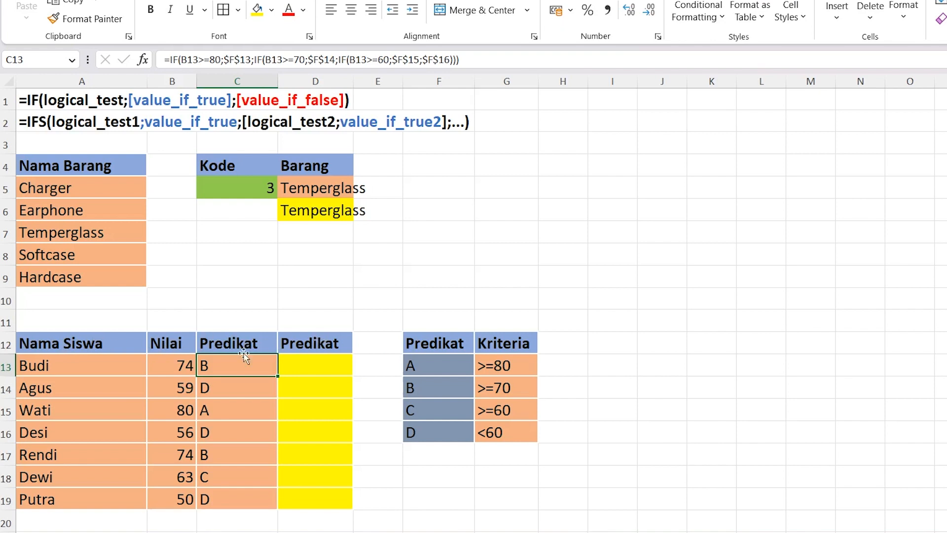
left_click(238, 387)
left_click(234, 367)
left_click_drag(234, 367, 233, 493)
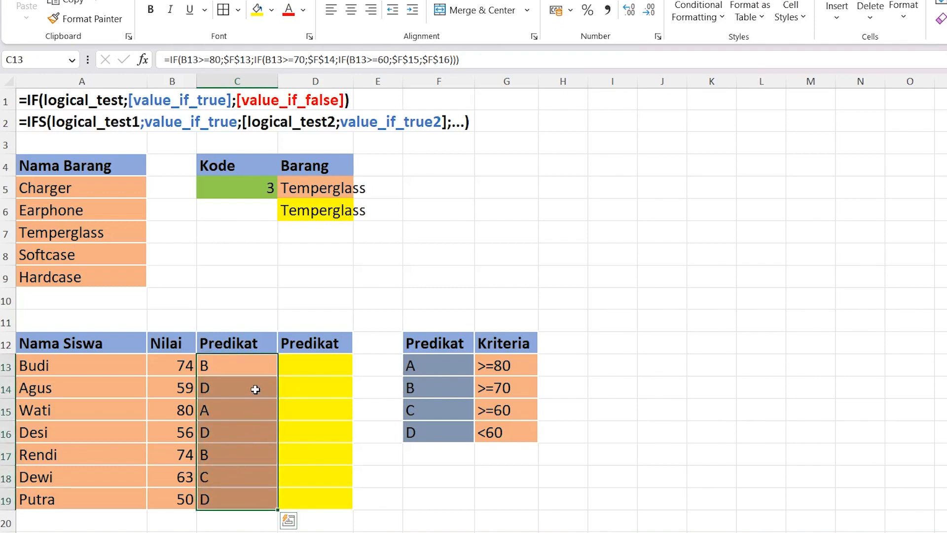
left_click_drag(247, 364, 242, 494)
left_click_drag(448, 363, 501, 432)
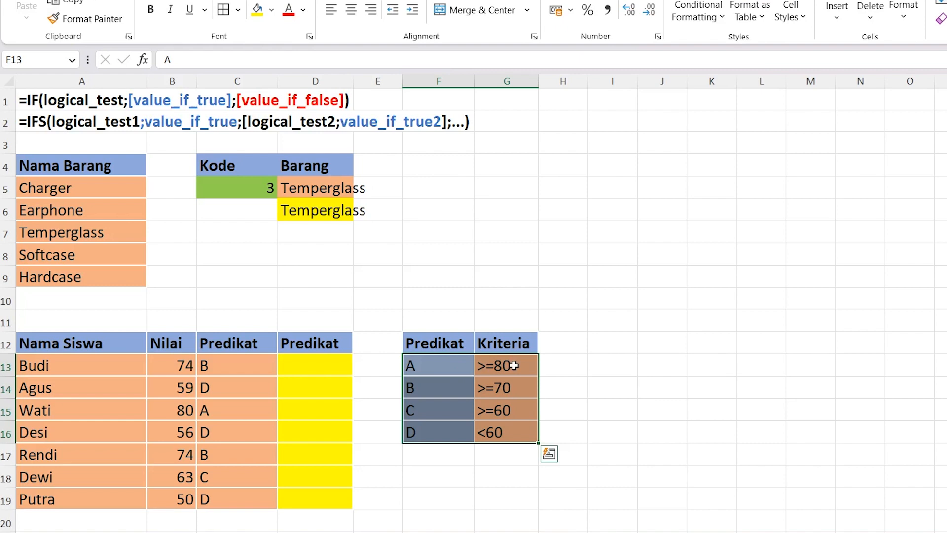
left_click(443, 365)
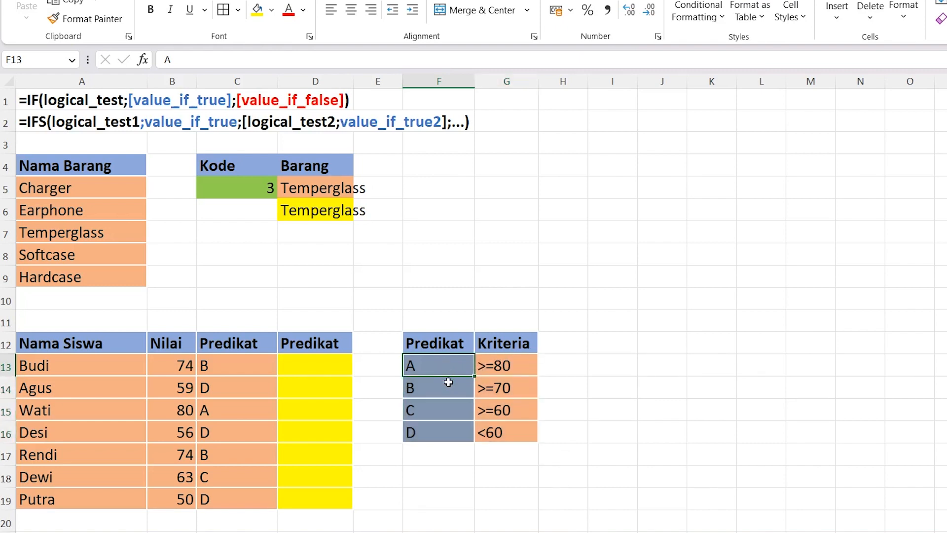
- Review the criterion for grades B, C and D in F14:G16 and the existing grades in C13:C19
left_click(506, 388)
left_click(446, 389)
left_click(509, 408)
left_click(447, 409)
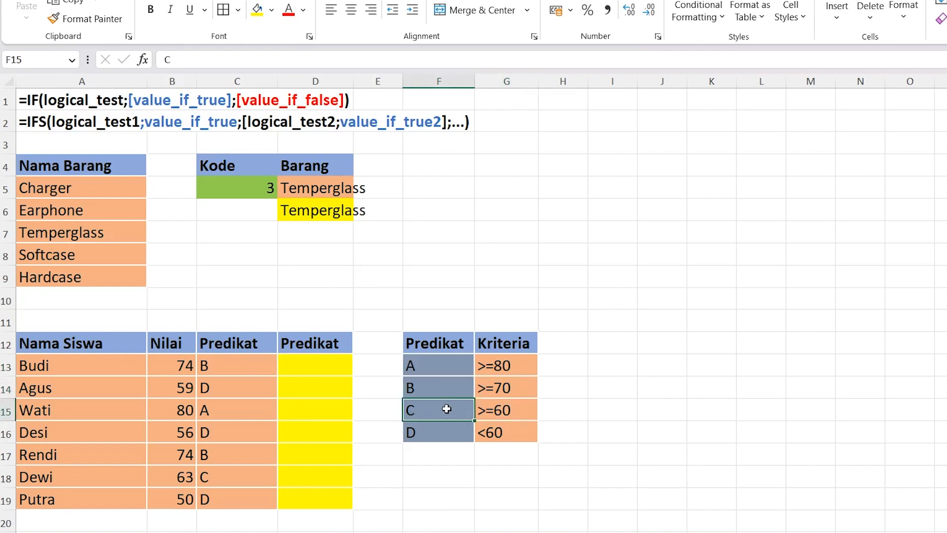
left_click(510, 432)
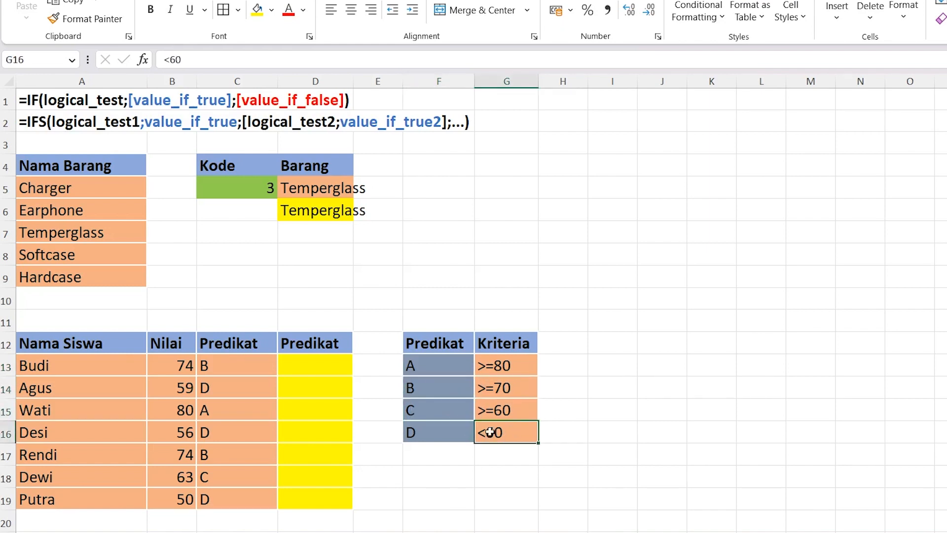
left_click(418, 432)
left_click_drag(236, 364, 247, 501)
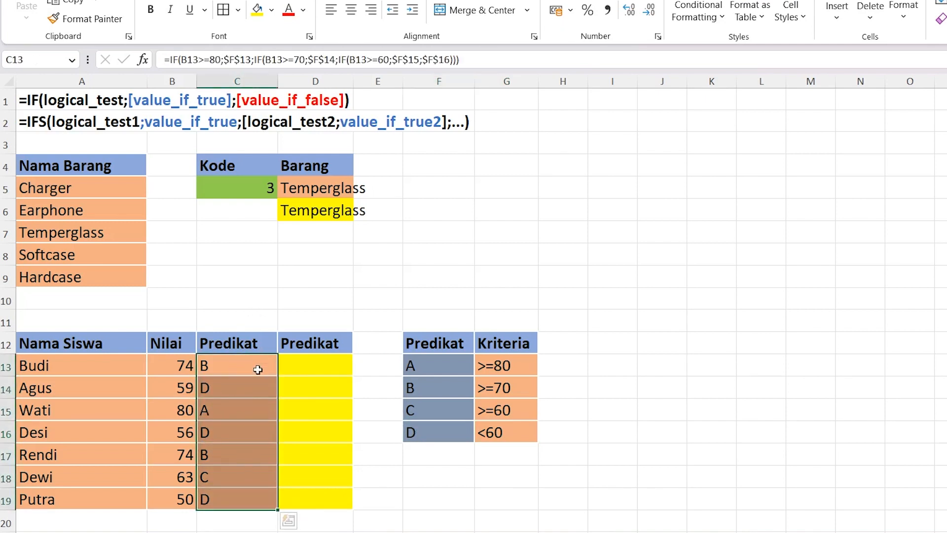
- Start an IFS formula in D13 with the test B13>=80 returning the absolute reference $F$13
left_click(316, 364)
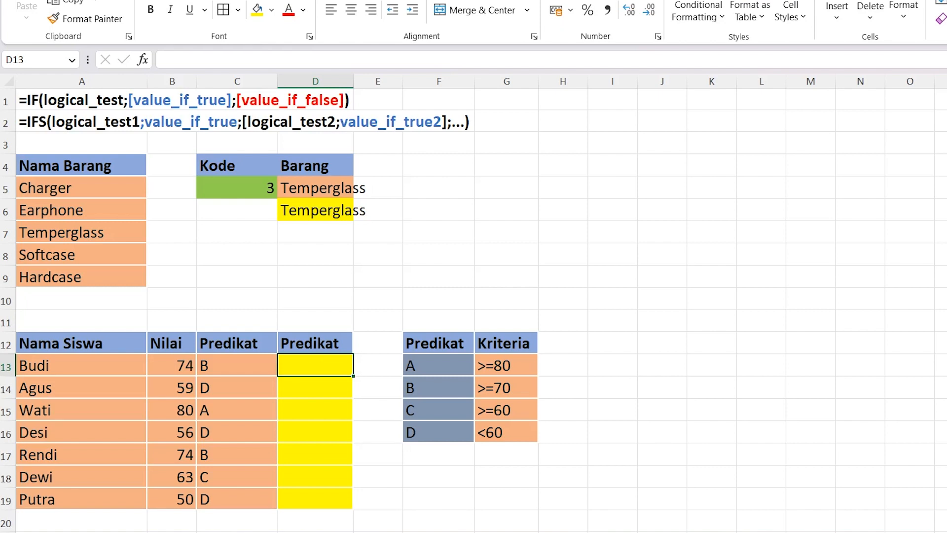
type("=IFS")
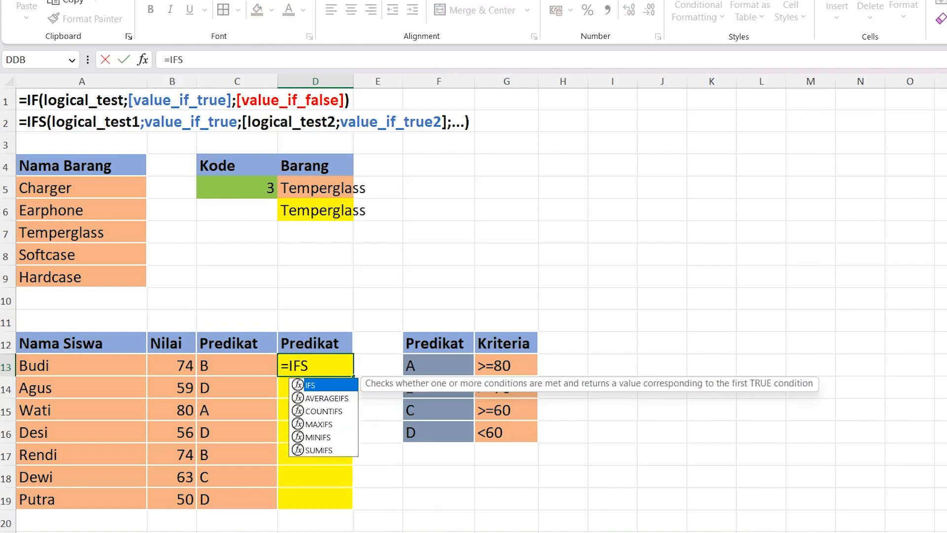
type("(")
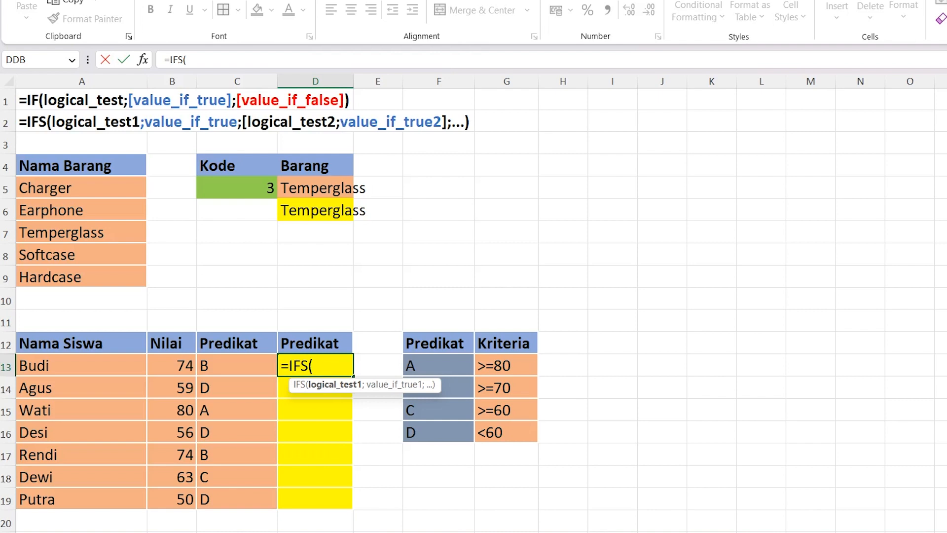
left_click(176, 368)
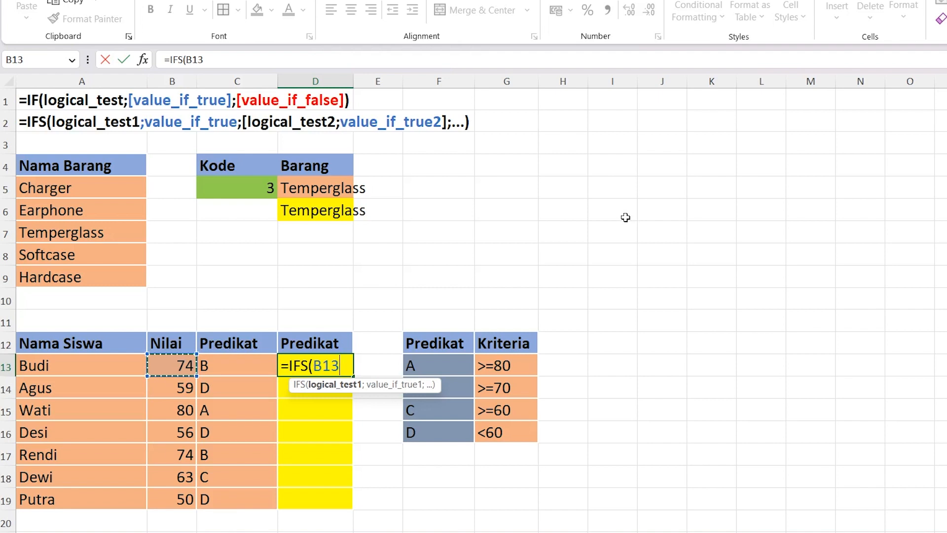
type(">=")
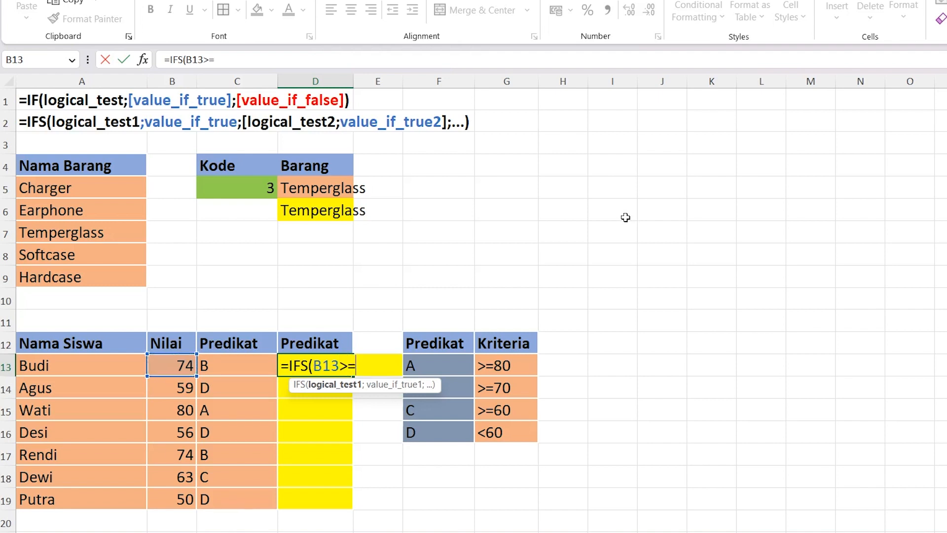
type("80;")
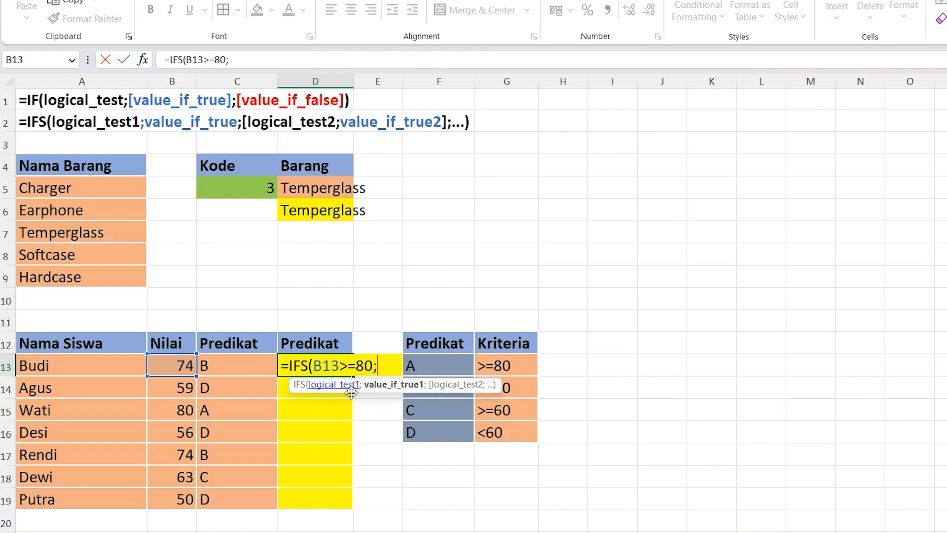
left_click(431, 365)
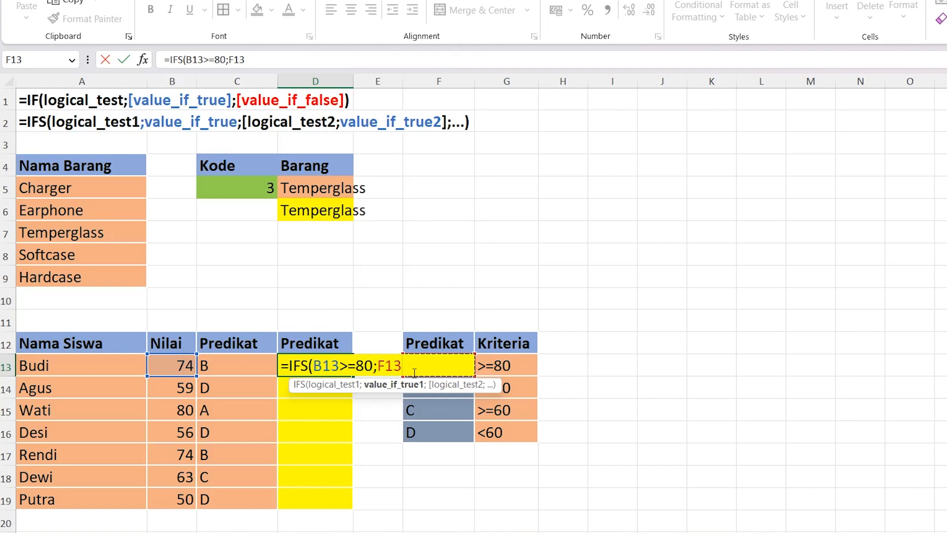
key("F4")
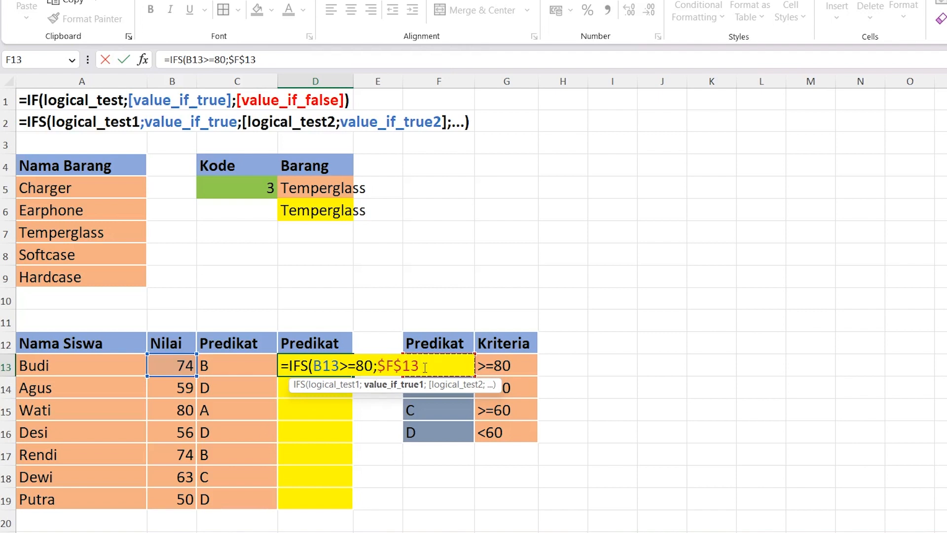
type(";")
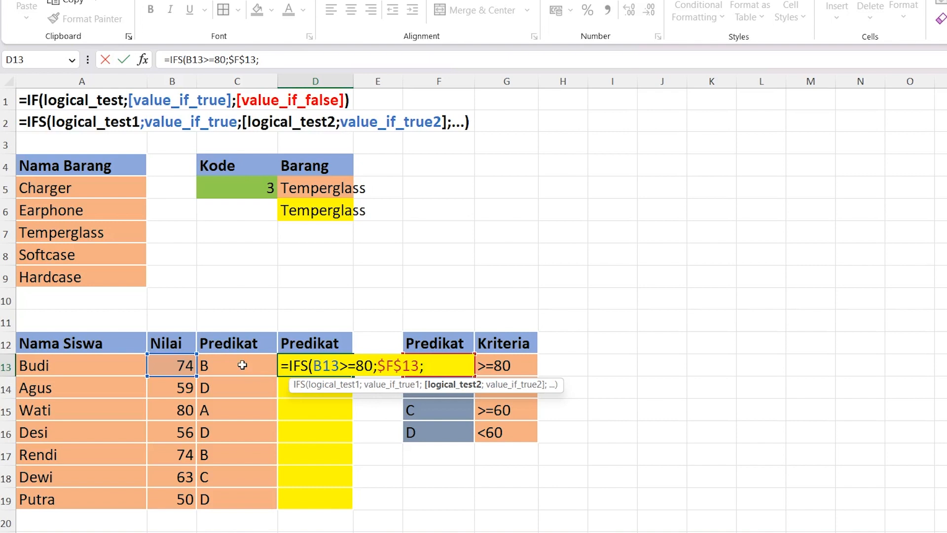
- Add a second condition to the D13 formula, B13>=70, returning the absolute reference $F$14
left_click(175, 366)
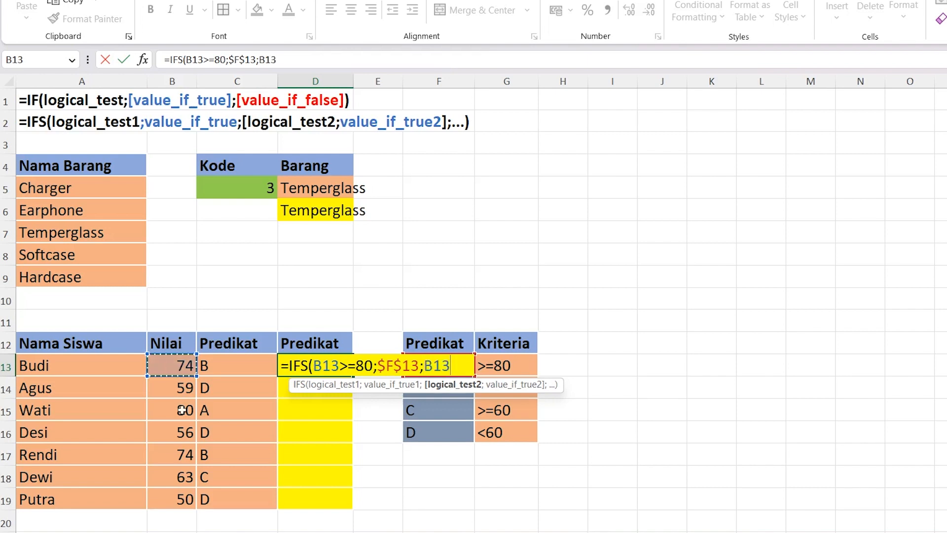
type("?")
key("BackSpace")
type(">=7")
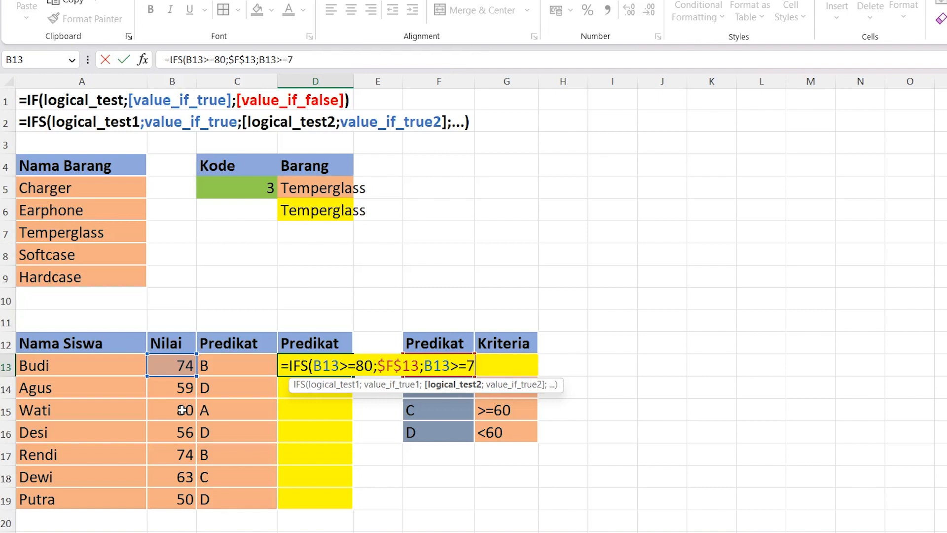
type("0")
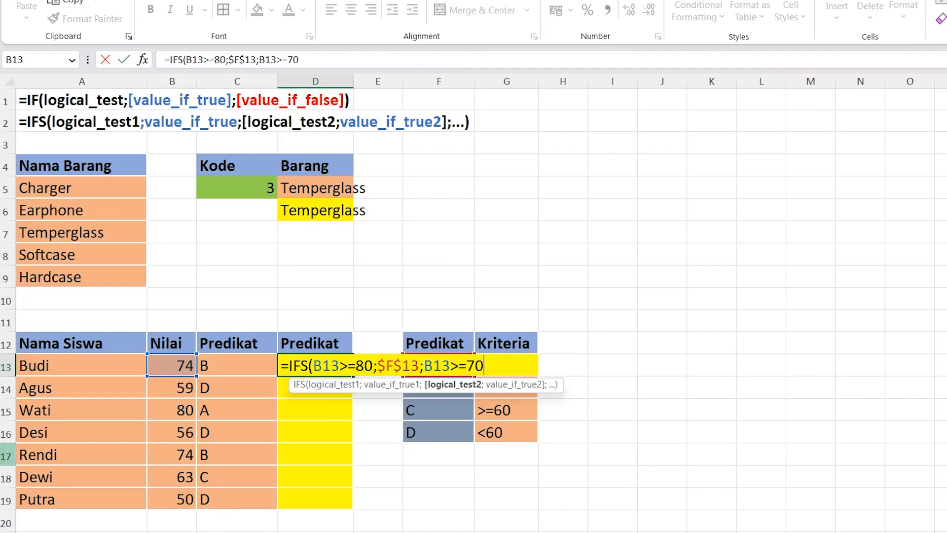
type(";")
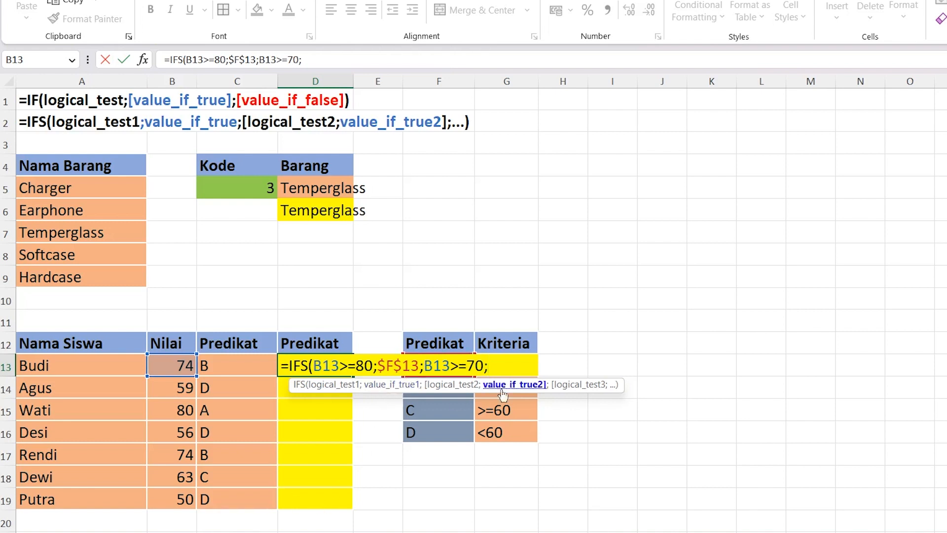
left_click(412, 397)
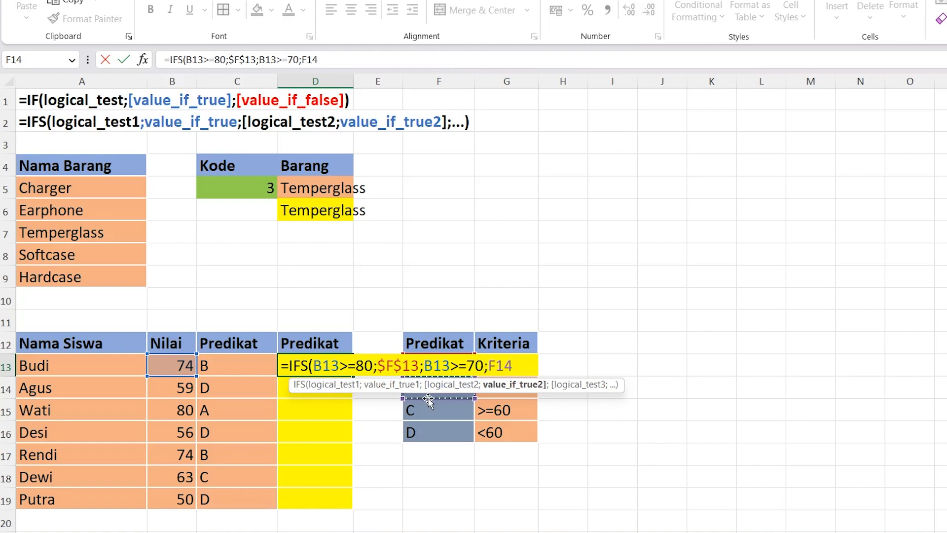
key("F4")
type(";")
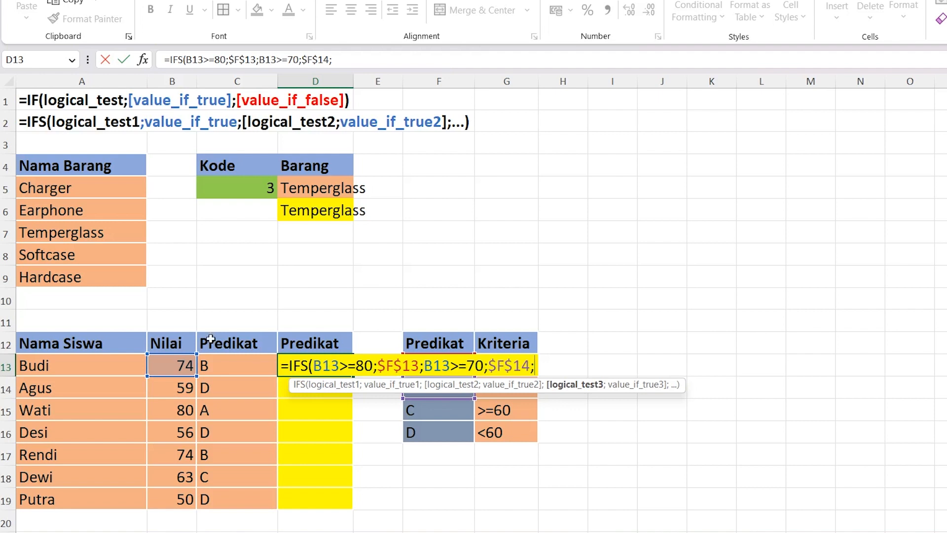
- Add a third condition to the D13 formula, B13>=60, returning the absolute reference $F$15
left_click(168, 368)
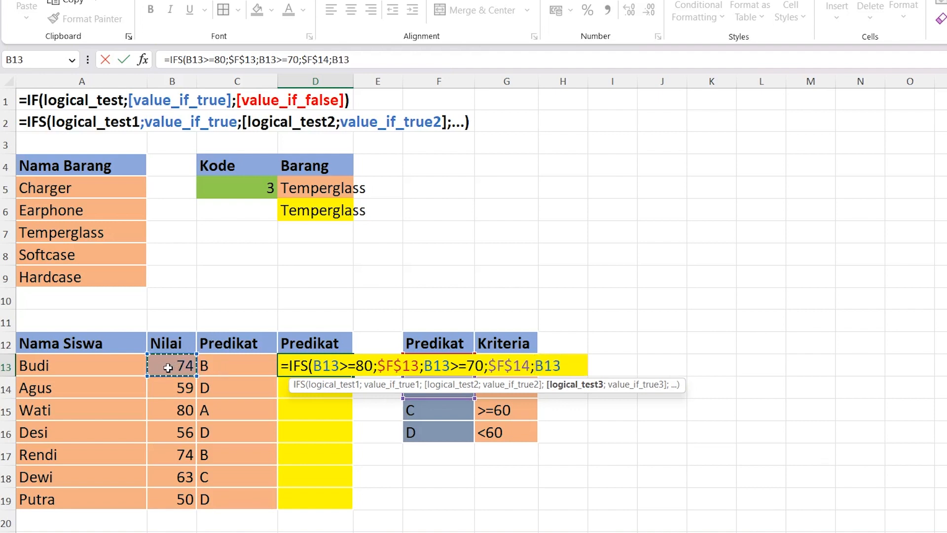
type(">=60")
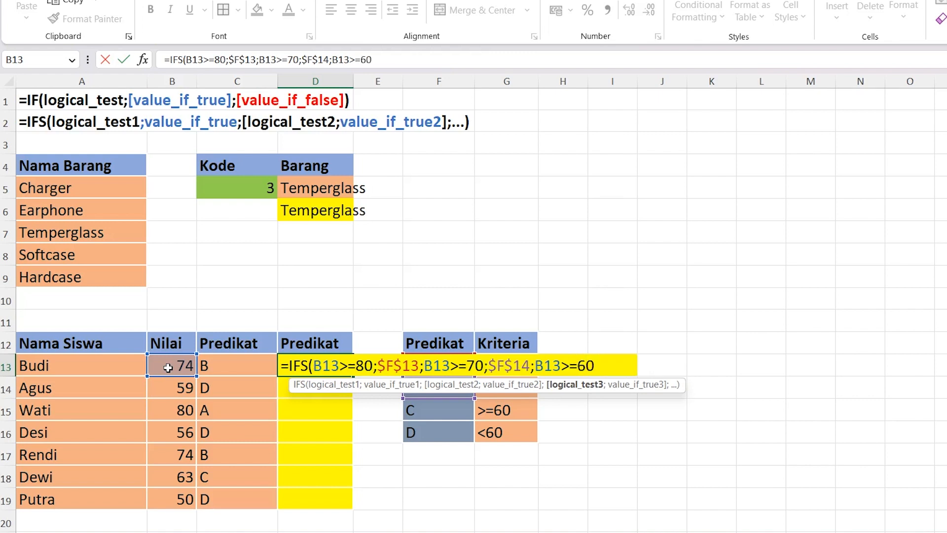
type(";")
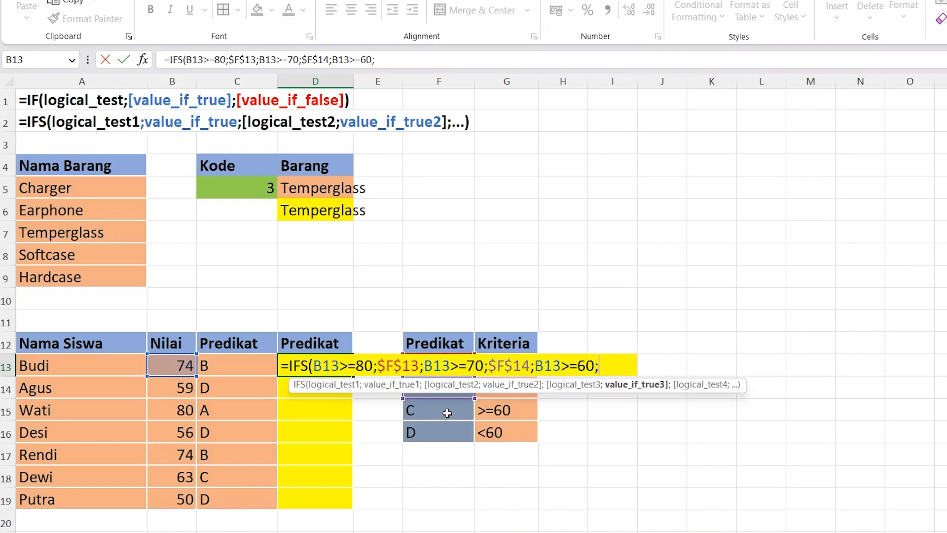
left_click(438, 410)
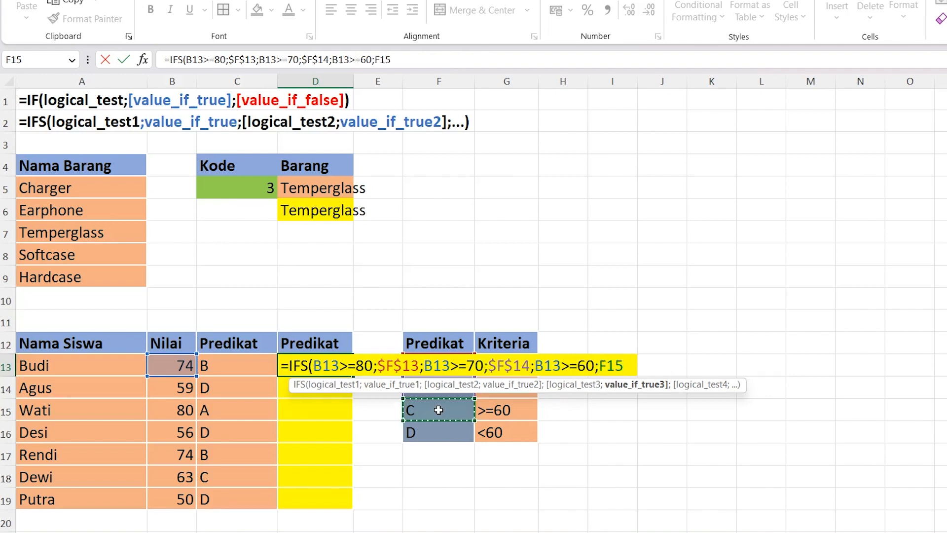
key("F4")
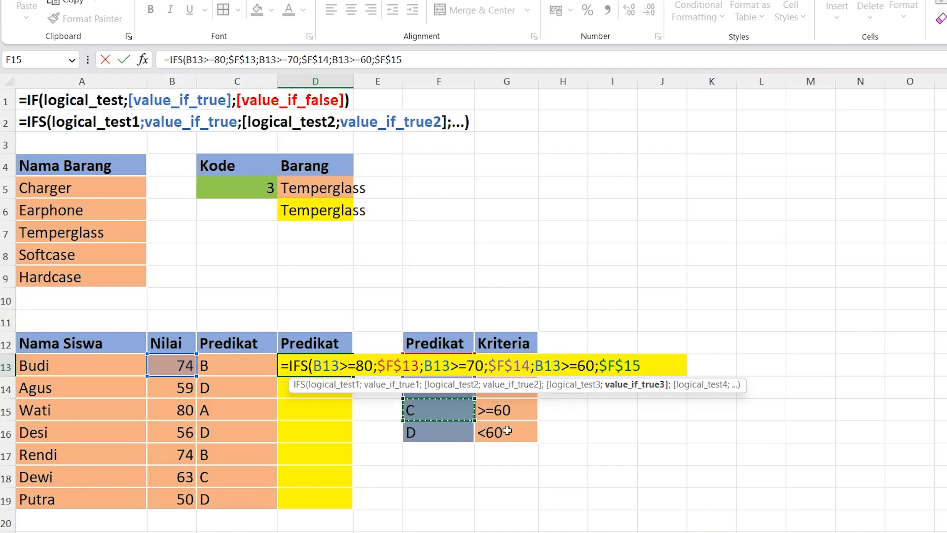
type(";")
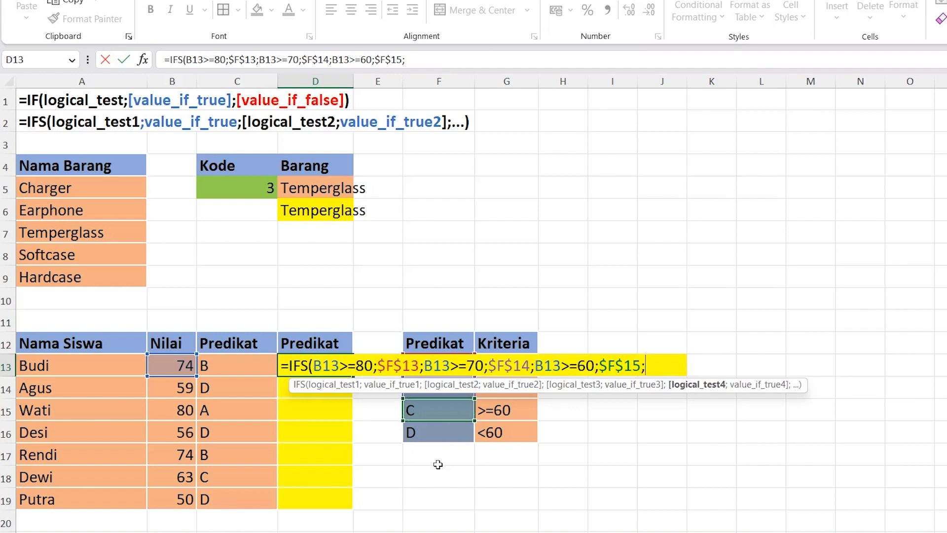
- Complete the D13 formula with TRUE as the final test, returning the absolute reference $F$16, and enter it
type("TRUE")
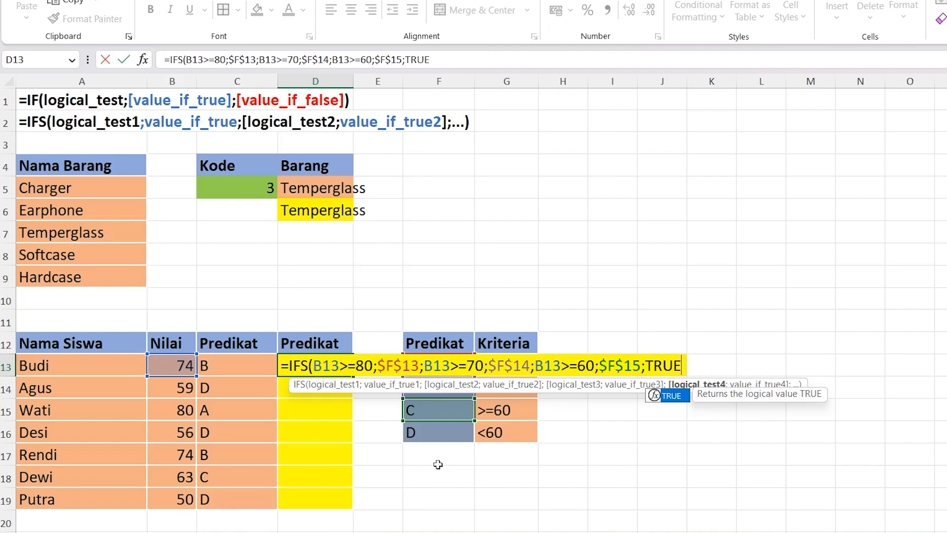
type(";")
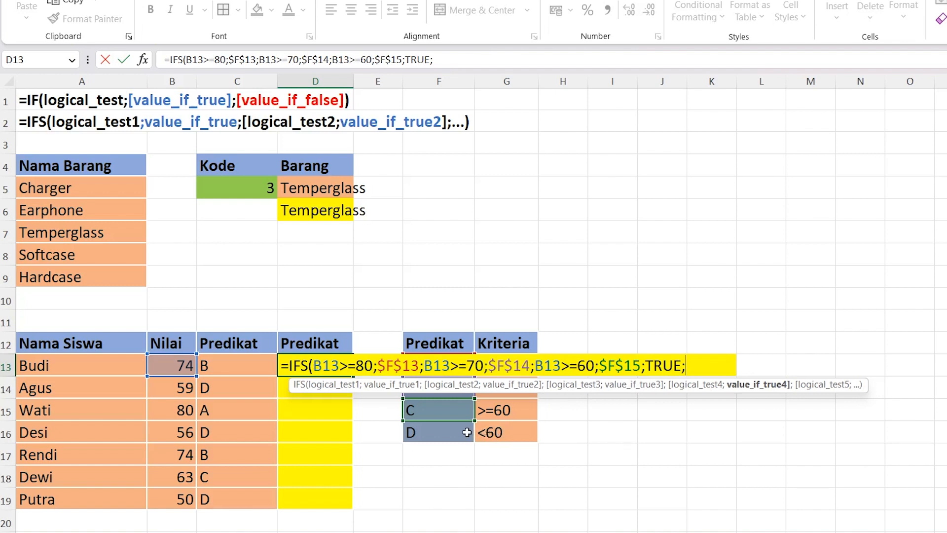
left_click(453, 430)
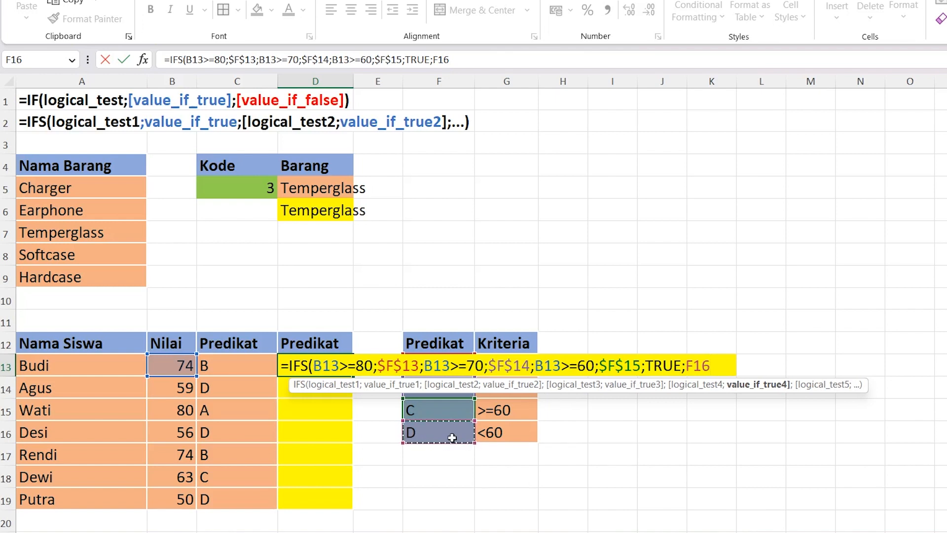
key("F4")
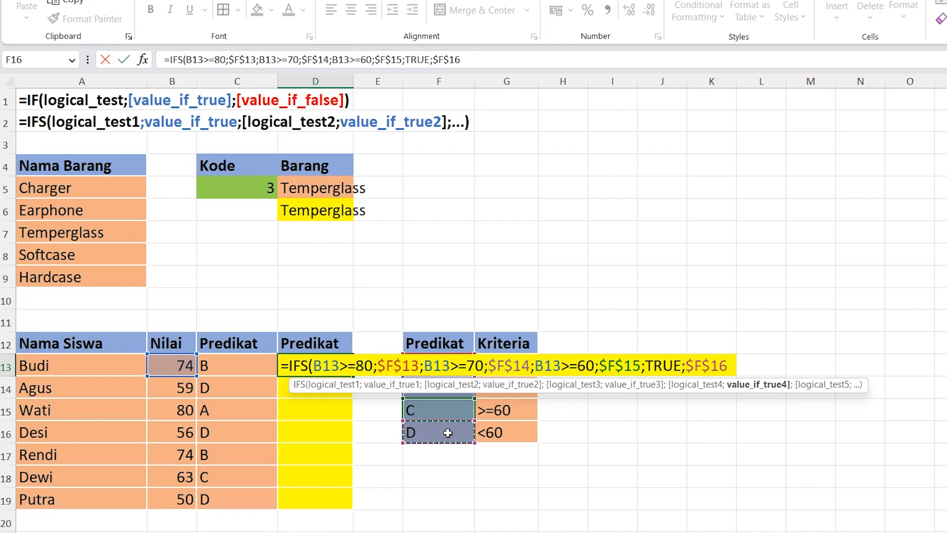
type(")")
key("Return")
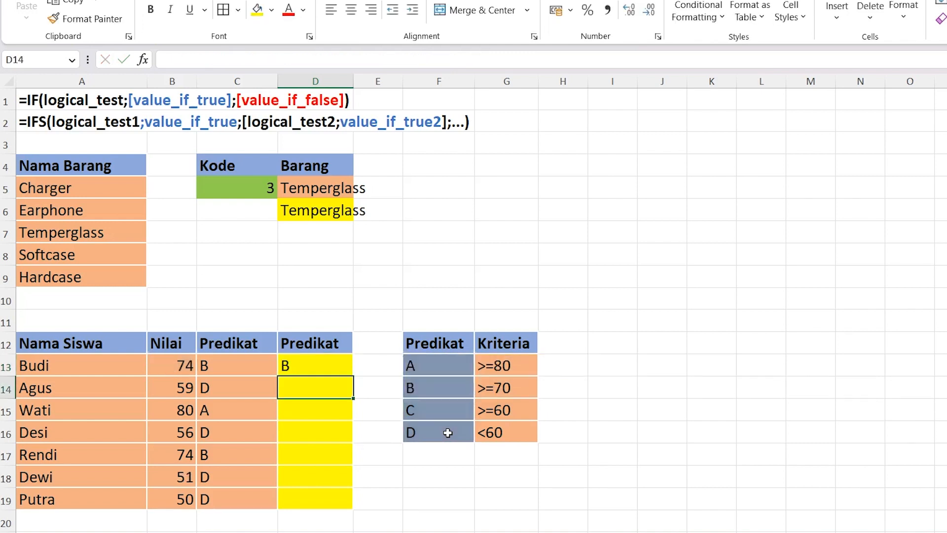
- Fill the IFS formula from D13 down to D19 and check the copied formula in D16
left_click(285, 368)
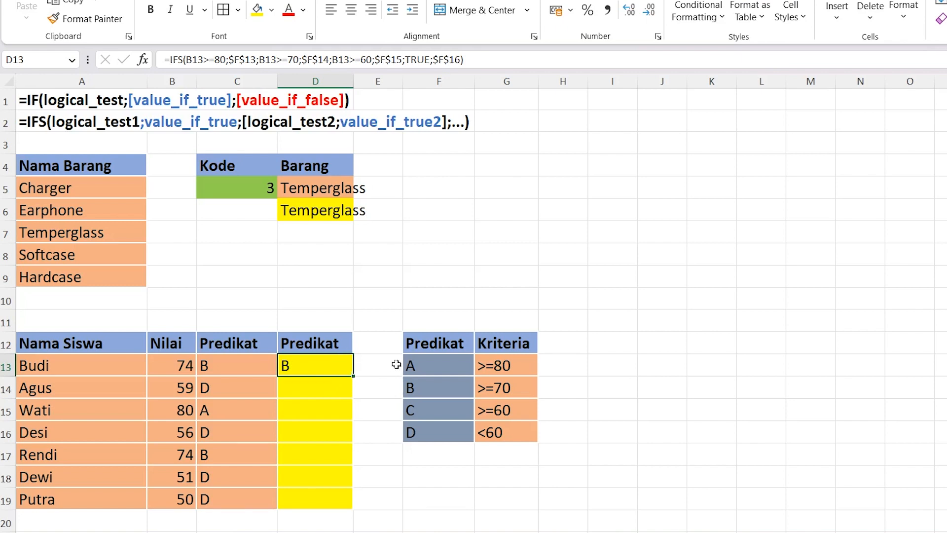
left_click_drag(355, 376, 341, 511)
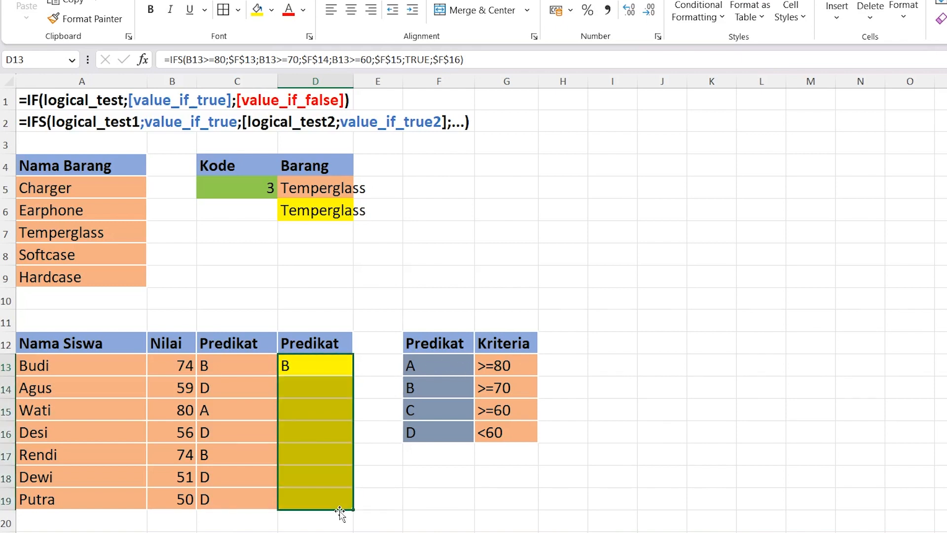
left_click(307, 431)
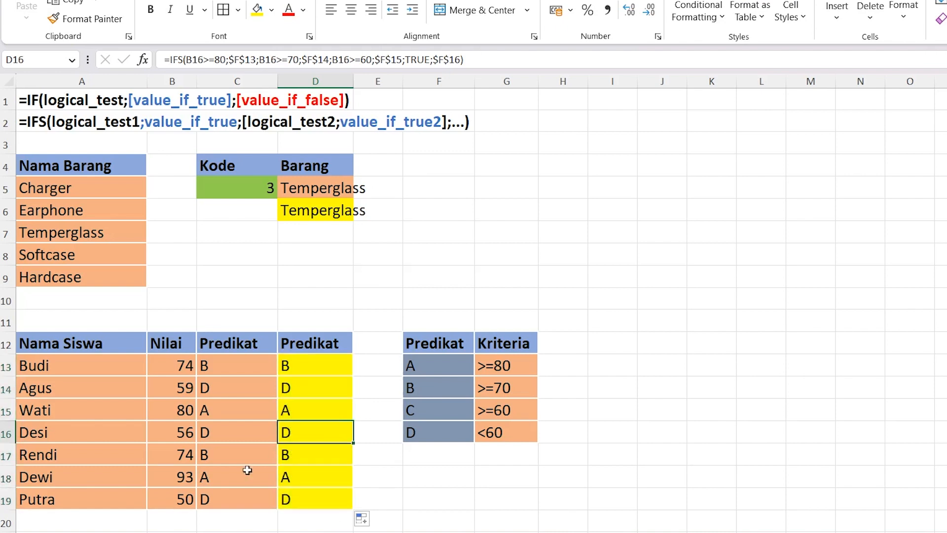
- Compare the nested IF grades in C12:C19 with the IFS grades in D12:D19 and the score in B13
left_click(230, 365)
left_click_drag(240, 343, 218, 506)
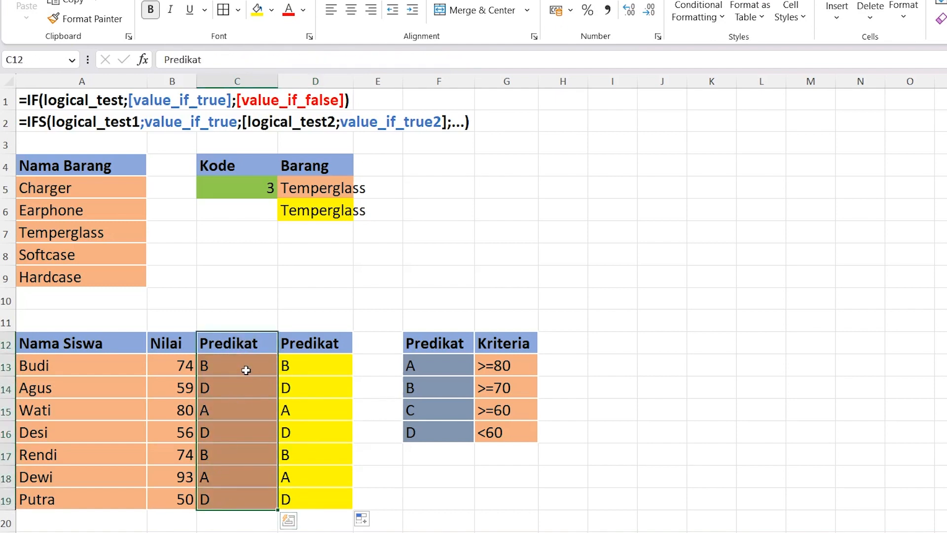
left_click_drag(331, 342, 313, 495)
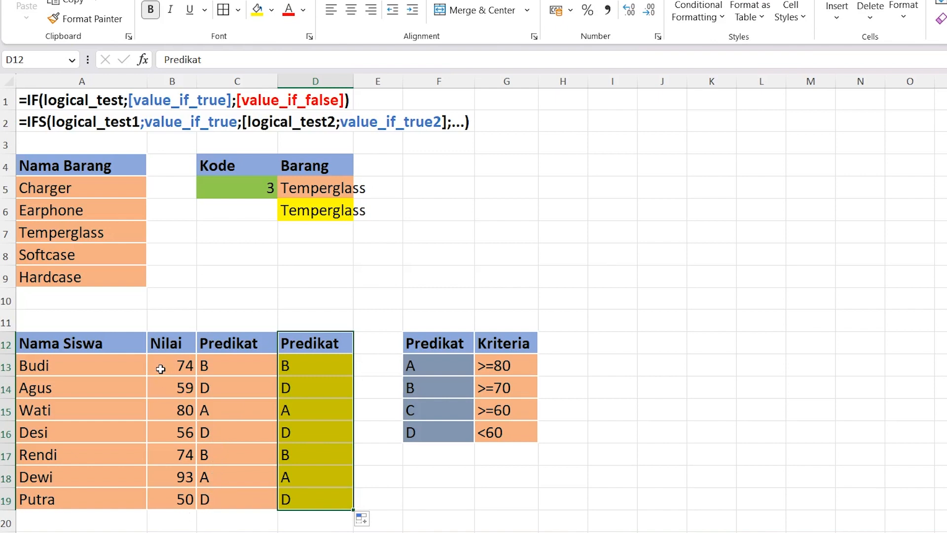
left_click(186, 373)
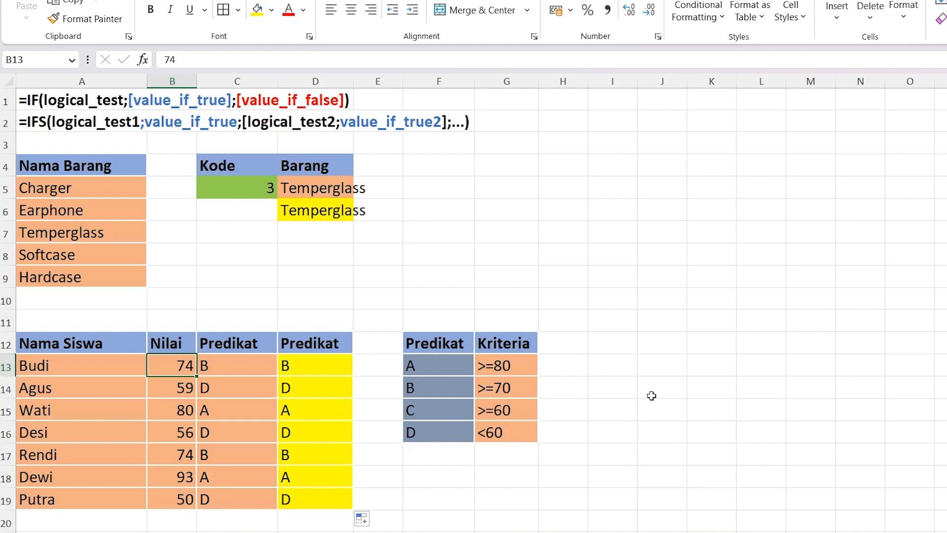
- Set the score in B13 to 83 and compare the nested IF grade in C13 with the IFS grade in D13
type("83")
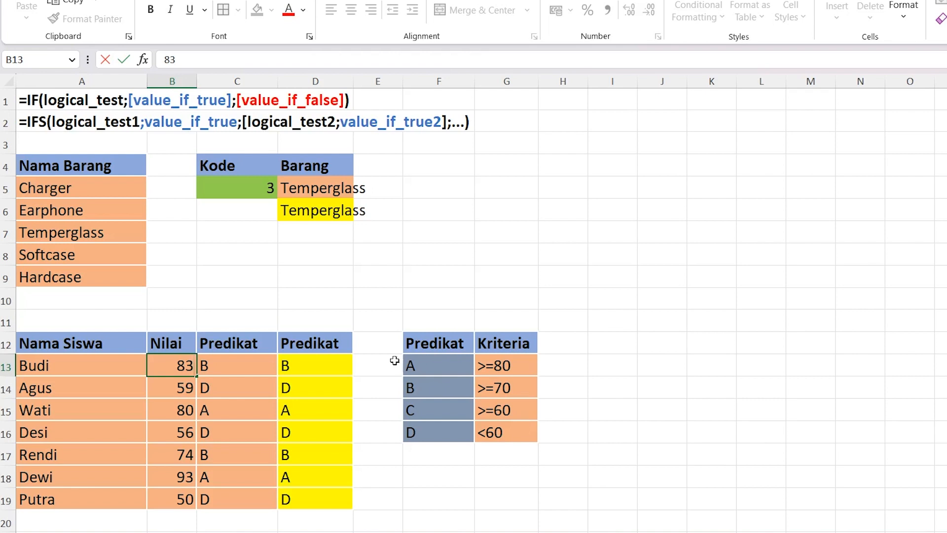
key("Return")
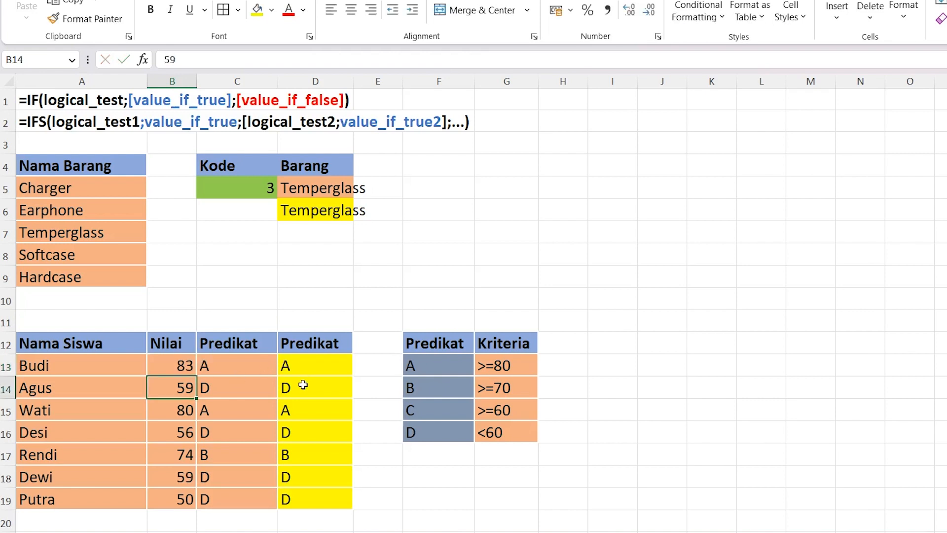
left_click(256, 369)
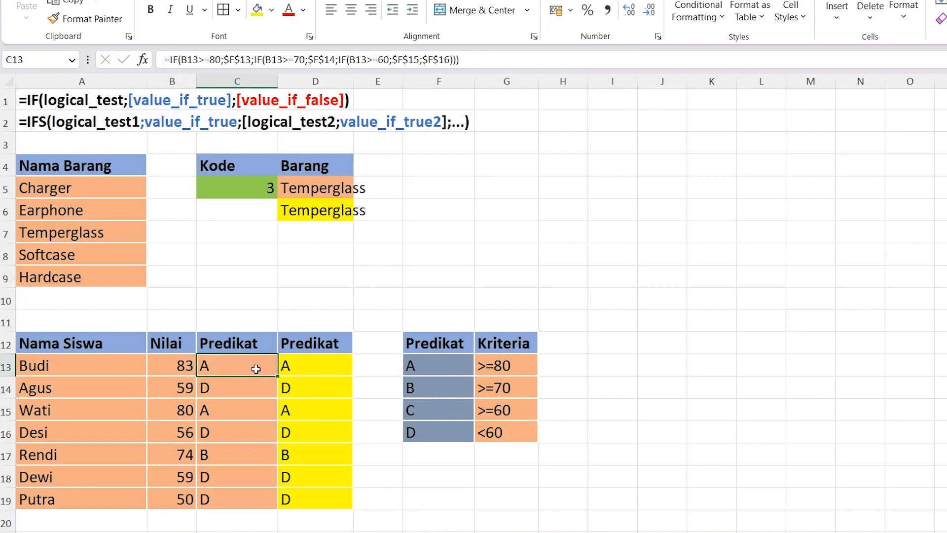
left_click(331, 367)
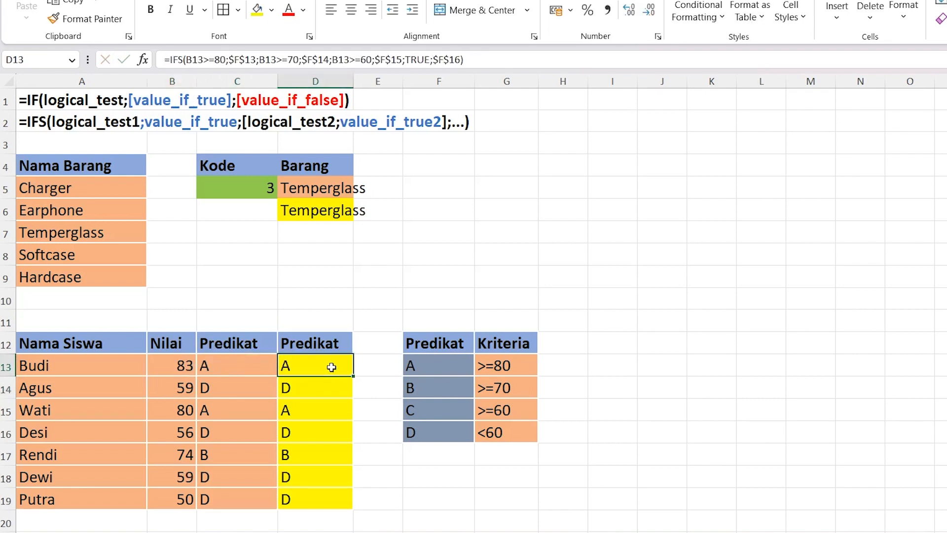
- Replace the random-number formula in B18 with the score 79 and compare the resulting grades in C18 and D18
left_click(162, 475)
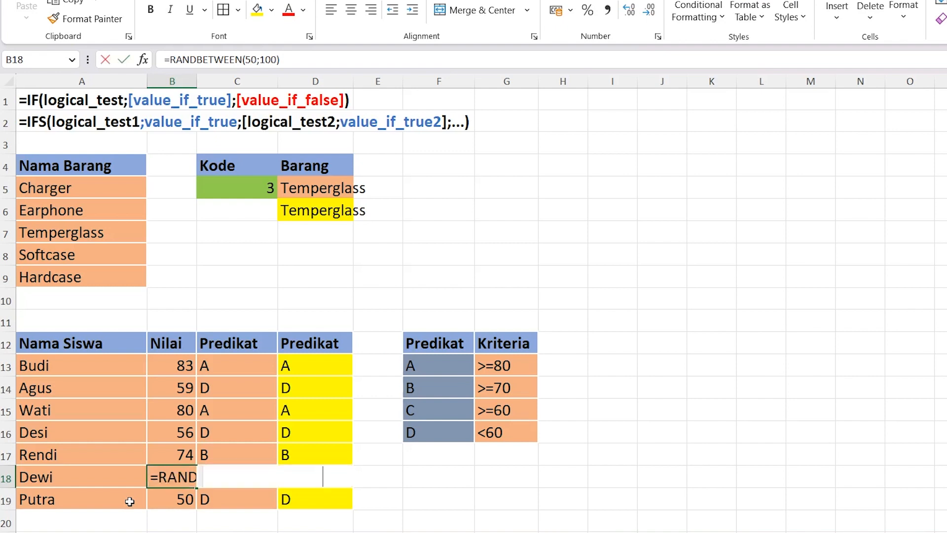
type("79")
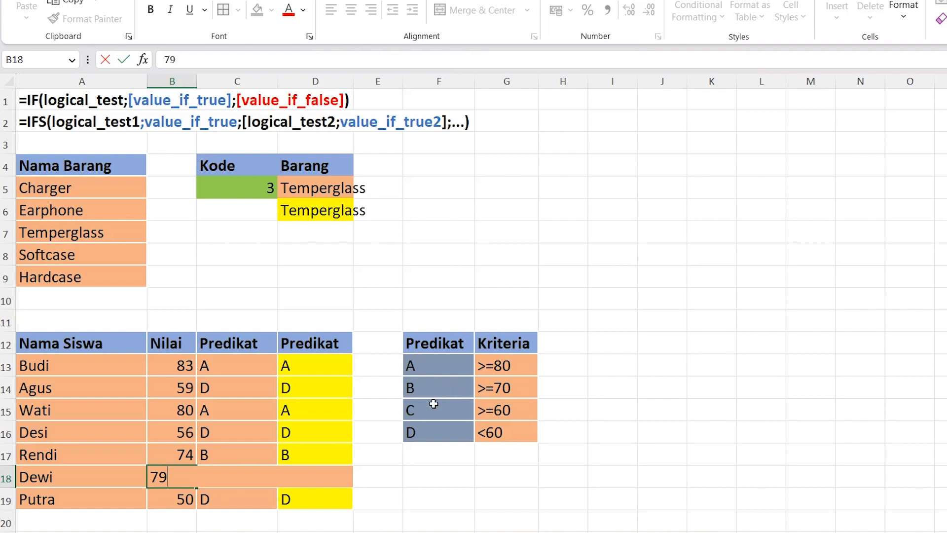
key("Return")
left_click(232, 476)
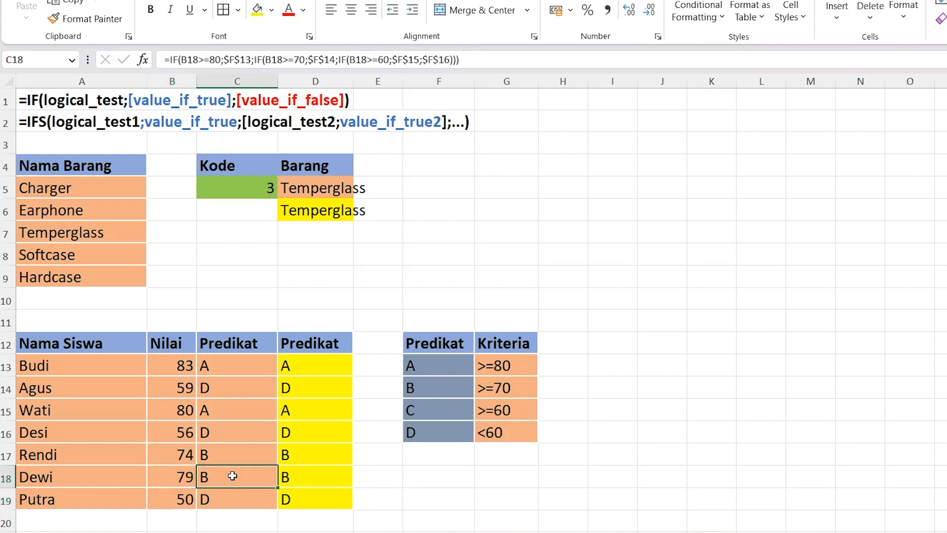
left_click(306, 474)
left_click(440, 462)
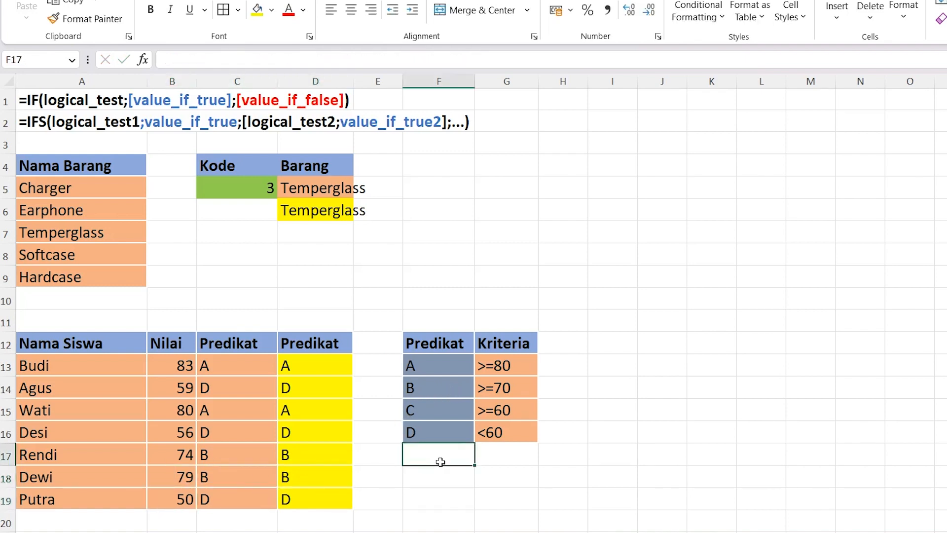